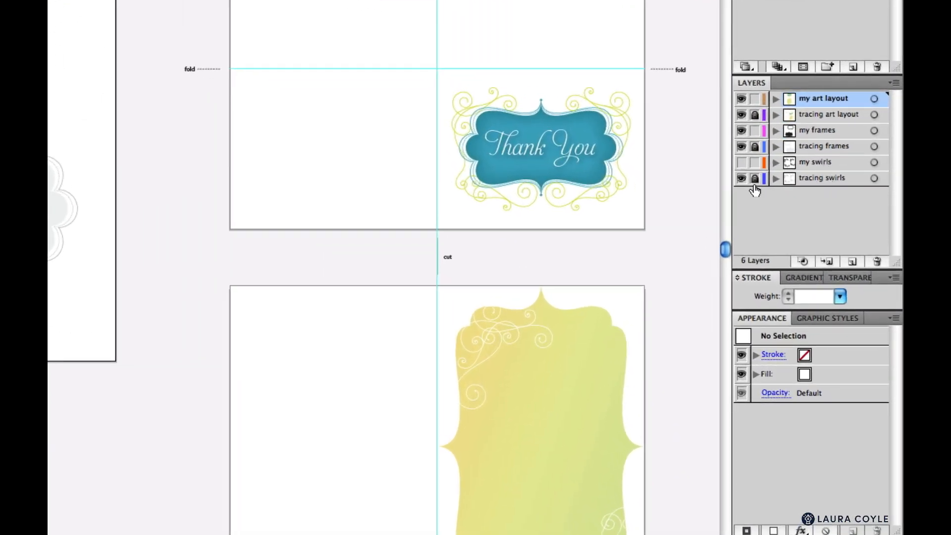
Hide the tracing swirls layer, make my frames the active layer and bring the swirls & frames artboard into view.
left_click(742, 177)
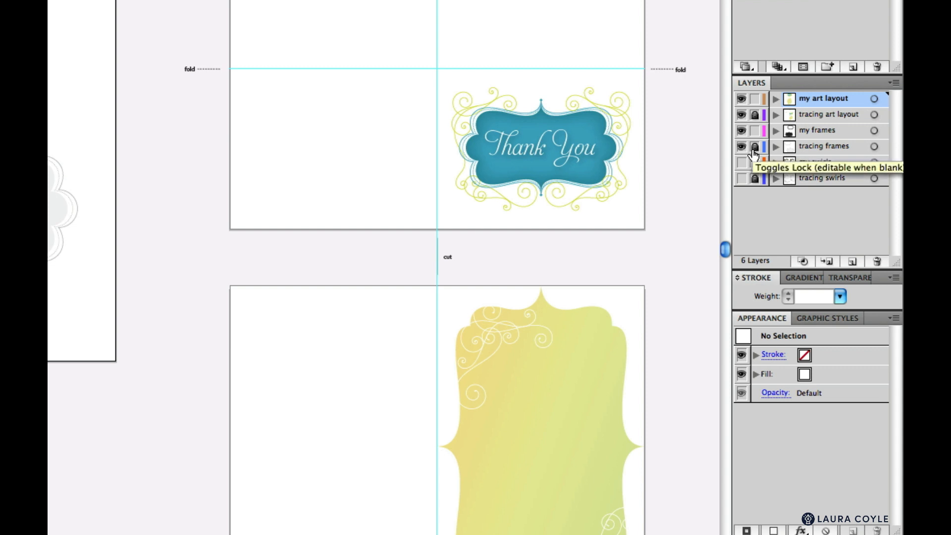
left_click(825, 135)
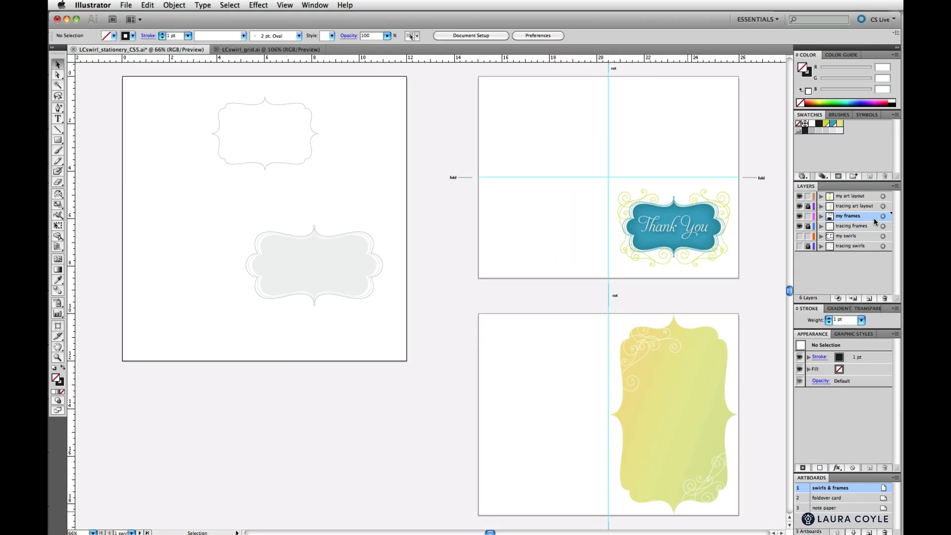
double_click(853, 489)
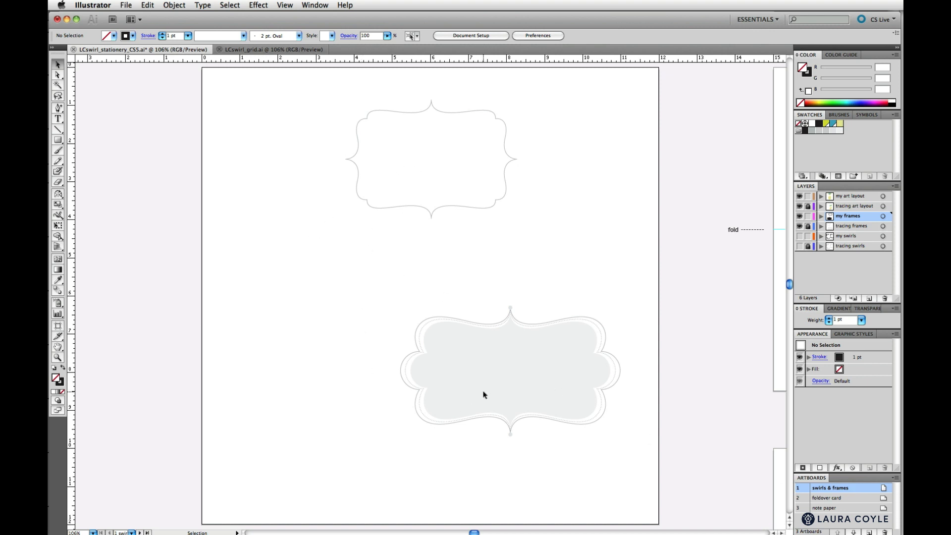
Copy the three S-curves and the half circle from LCswirl_grid.ai into LCswirl_stationery_CS5.ai and place them beside the frame tracing guides.
left_click(272, 50)
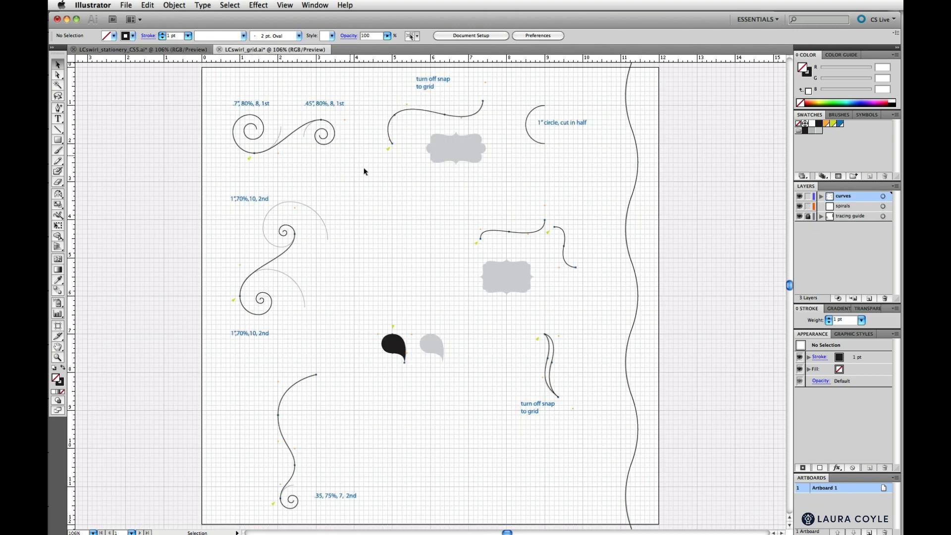
left_click(478, 111)
left_click(542, 144, "shift")
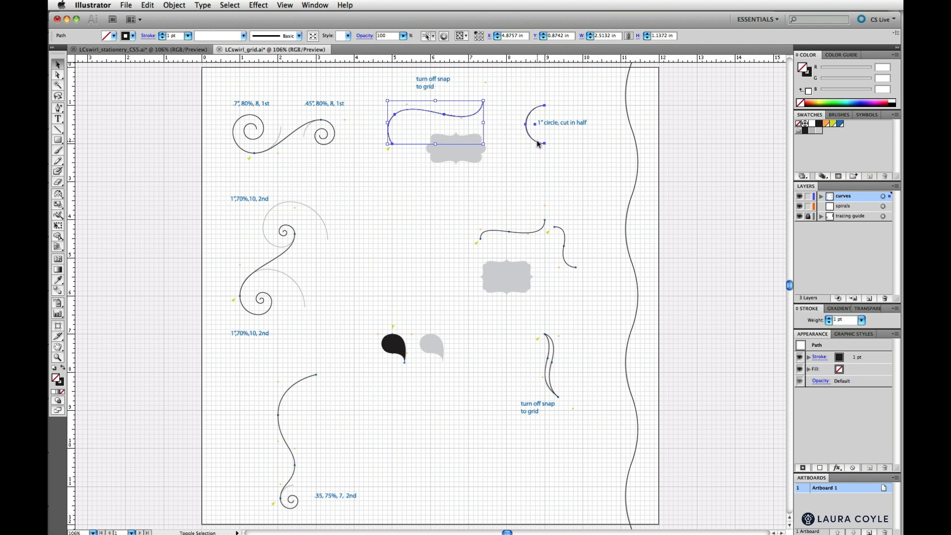
left_click(540, 231, "shift")
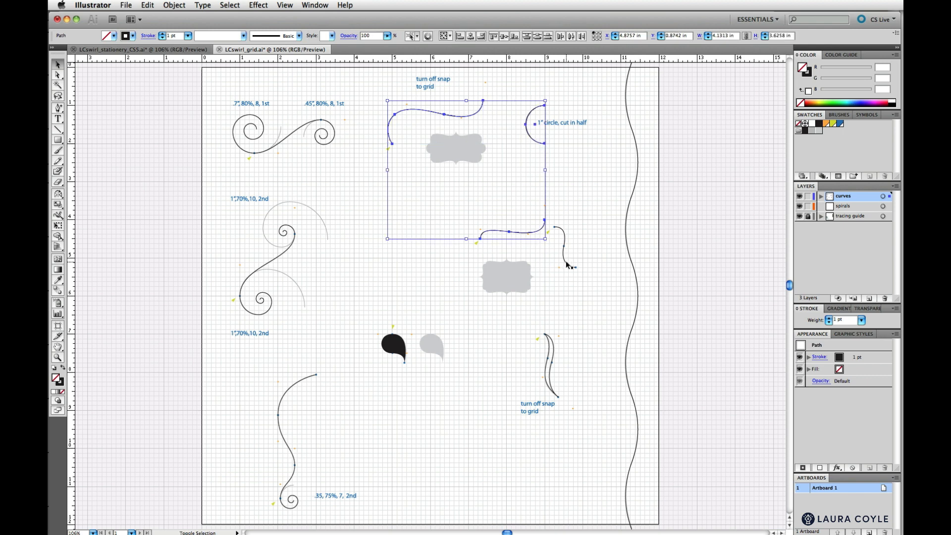
left_click(565, 262, "shift")
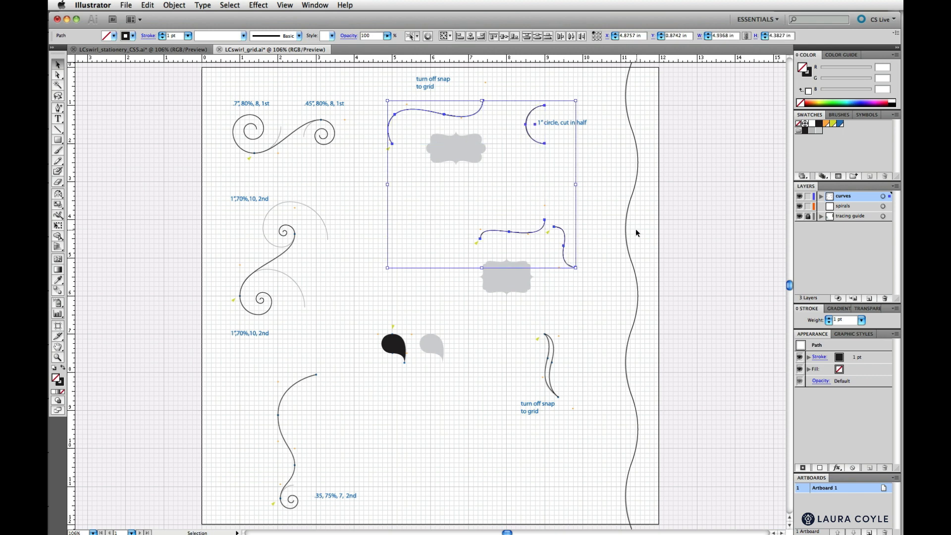
left_click(193, 51)
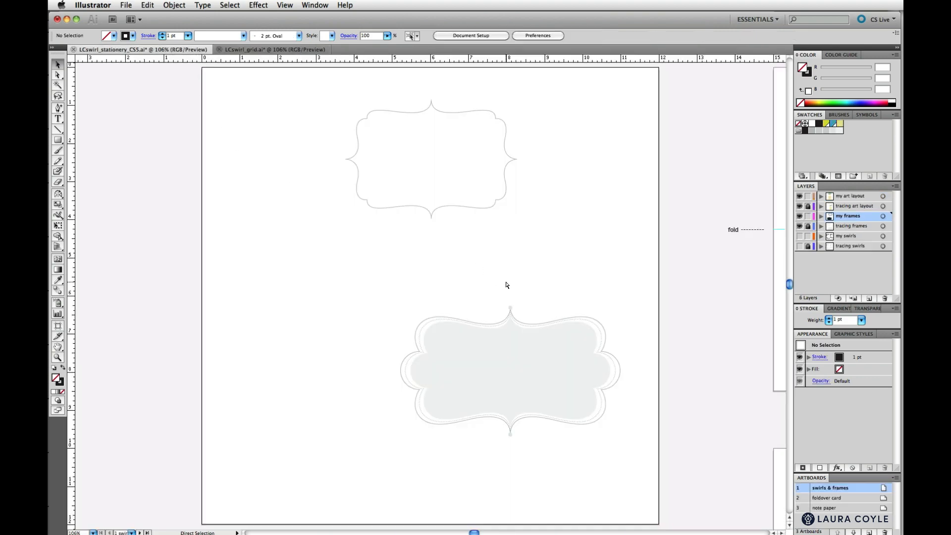
key("super+v")
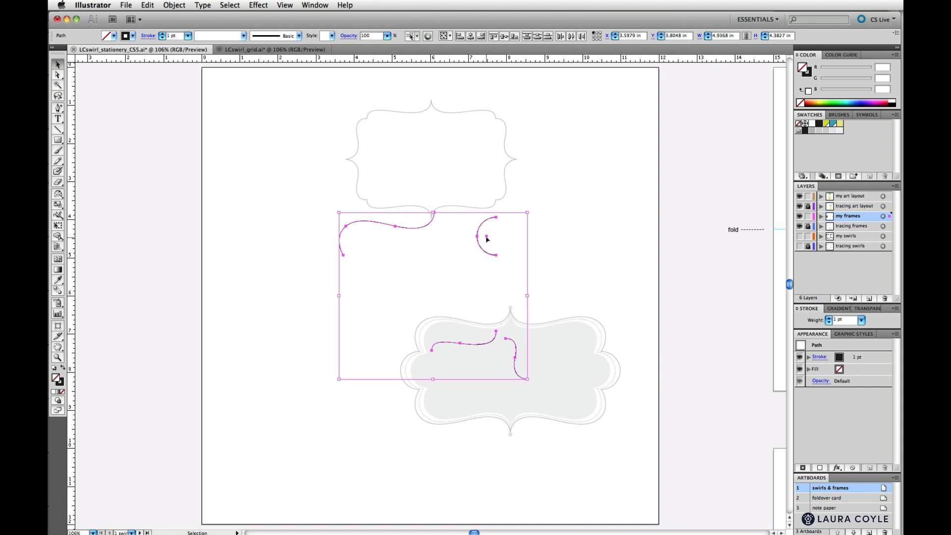
left_click_drag(487, 240, 302, 193)
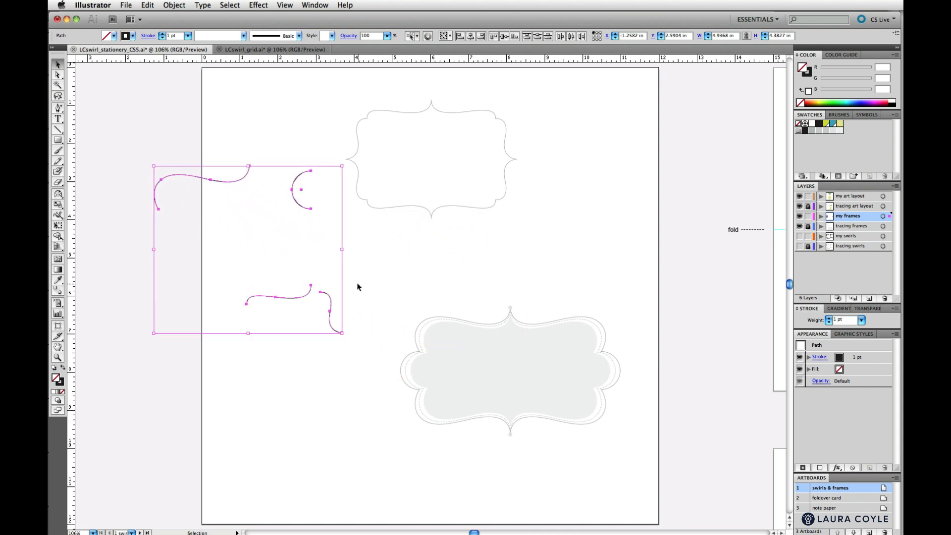
left_click(358, 286)
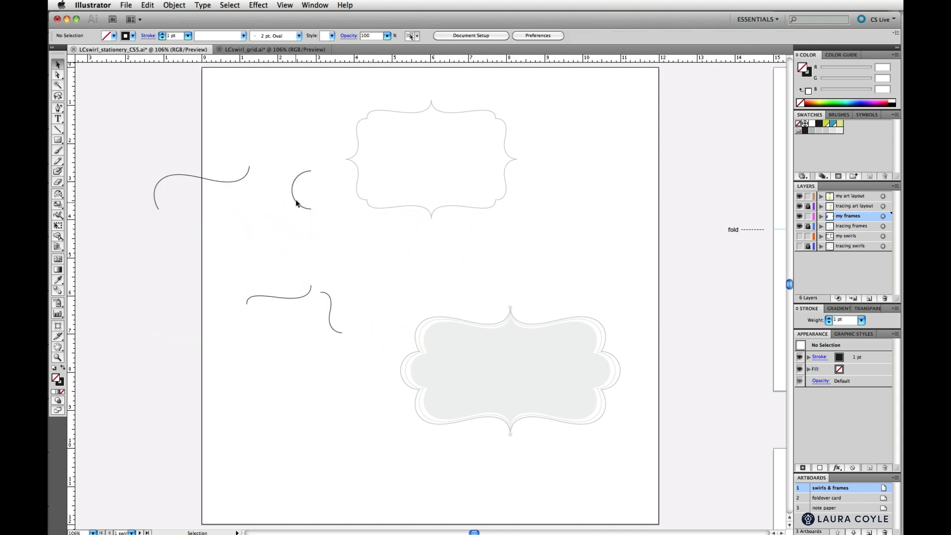
Move the long curve and half circle beside the lower frame guide, and the two smaller curves beside the upper frame guide.
left_click(296, 203)
left_click_drag(304, 192, 340, 340)
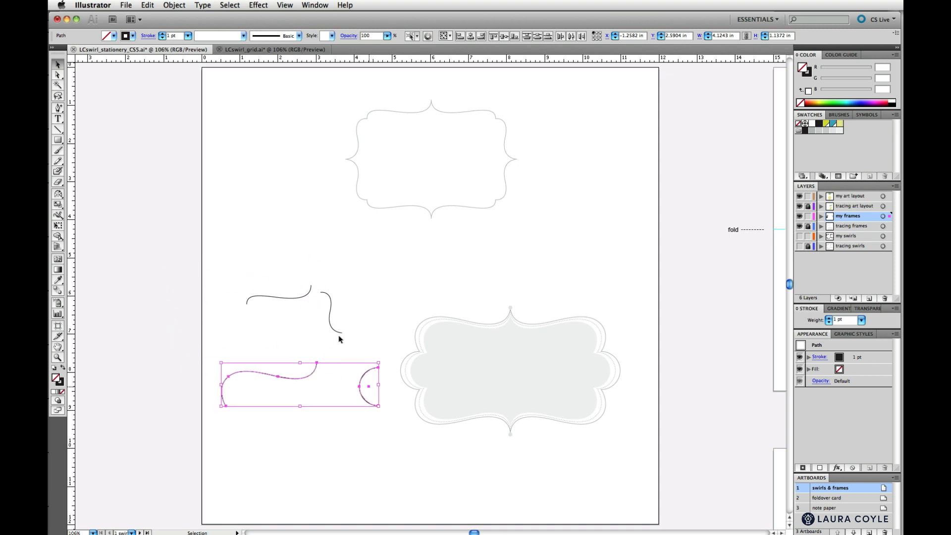
left_click_drag(288, 275, 318, 171)
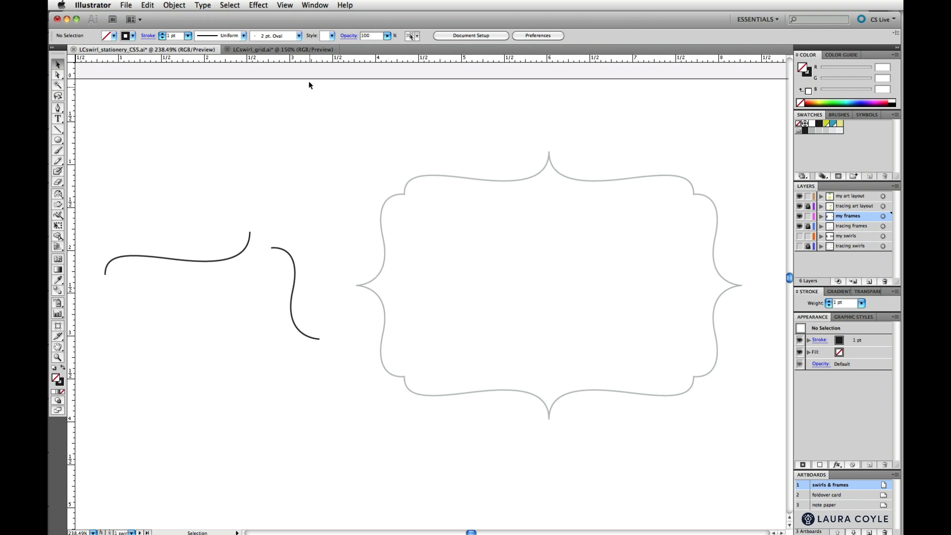
Turn on Smart Guides and snap the two curves onto the frame guide's top-left edge and upper-right side.
left_click(286, 5)
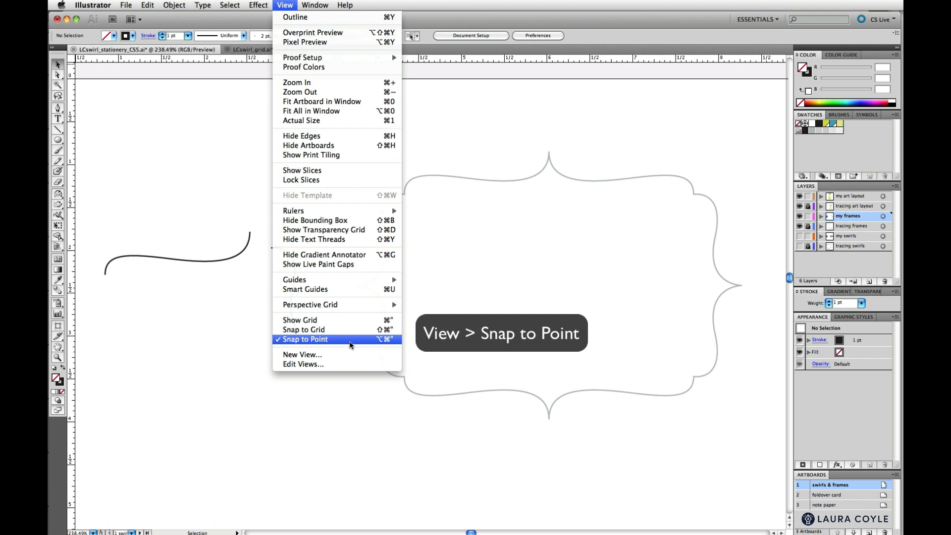
left_click(339, 289)
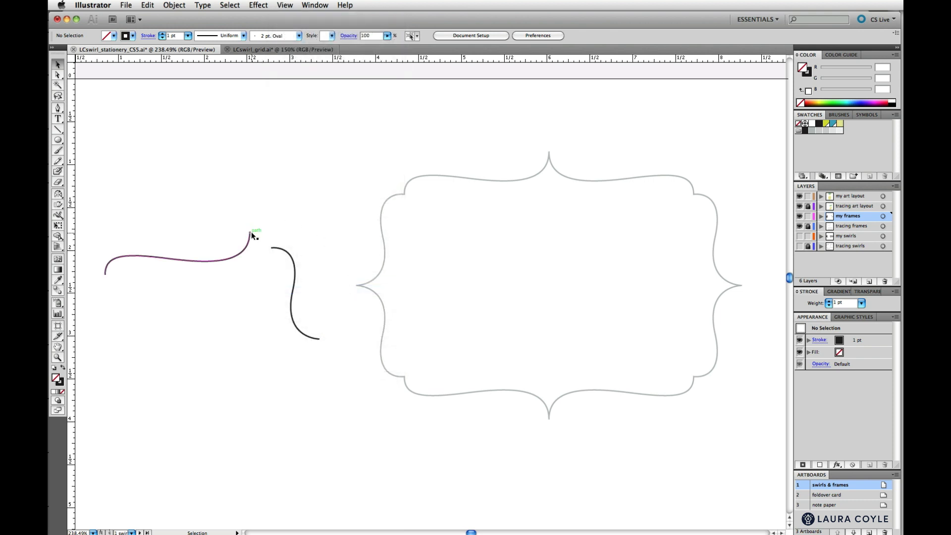
left_click_drag(250, 232, 550, 154)
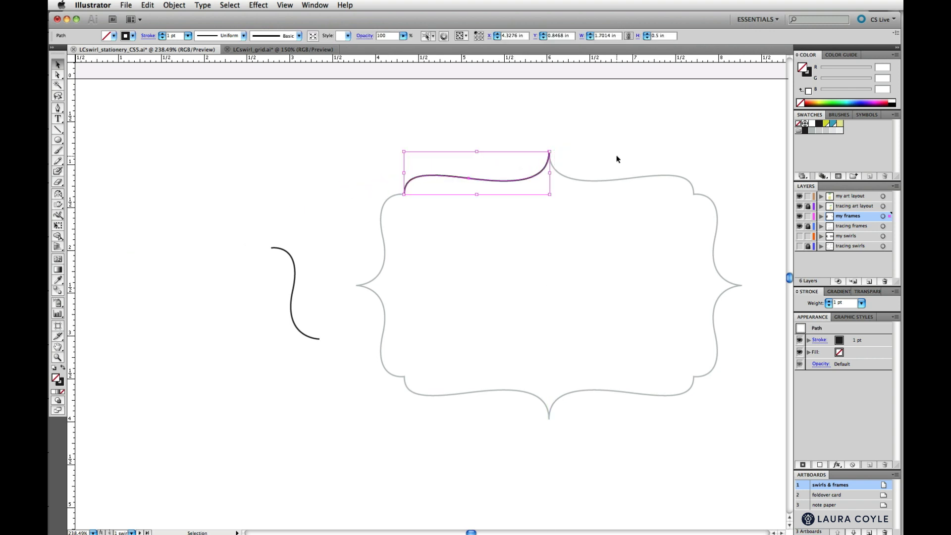
left_click(608, 170)
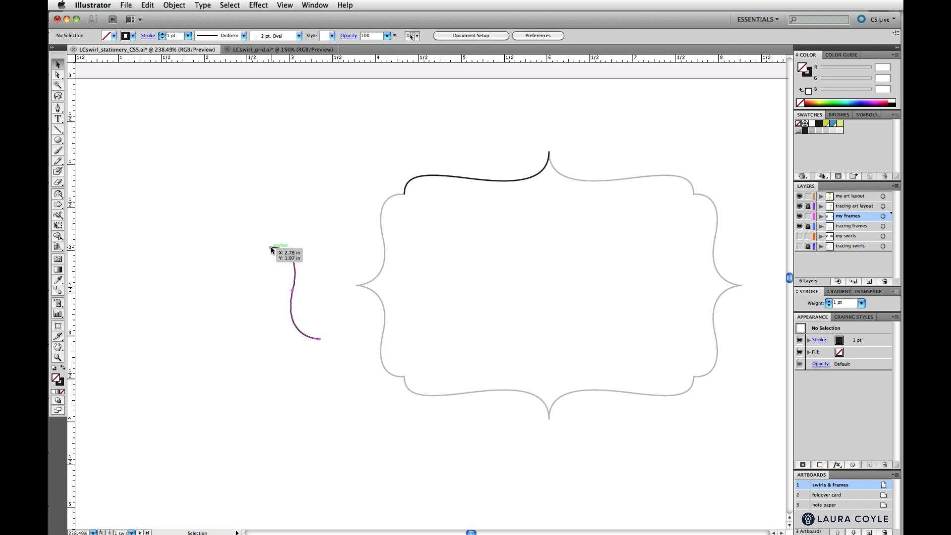
left_click_drag(272, 251, 695, 196)
left_click(713, 174)
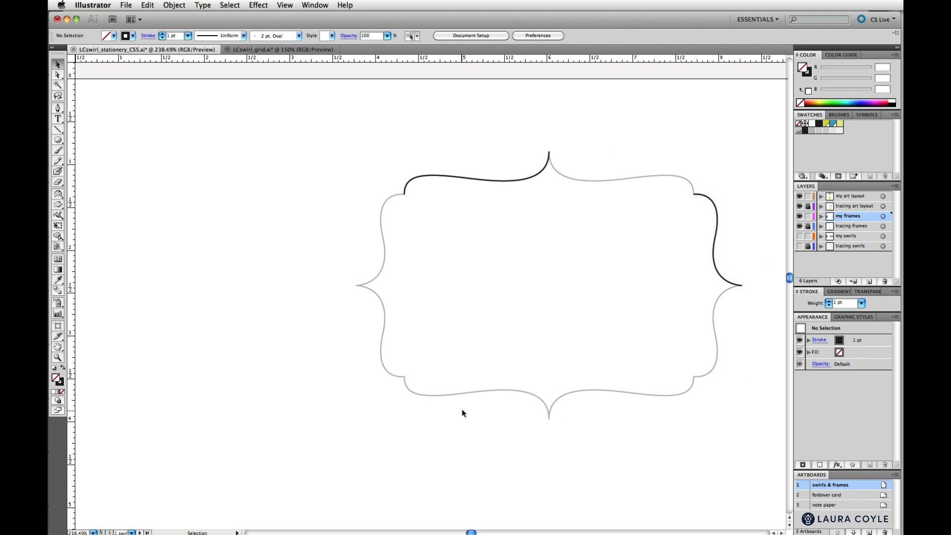
Create a reflected copy of the frame's top-left curve across the vertical axis.
key("z")
left_click_drag(325, 127, 781, 448)
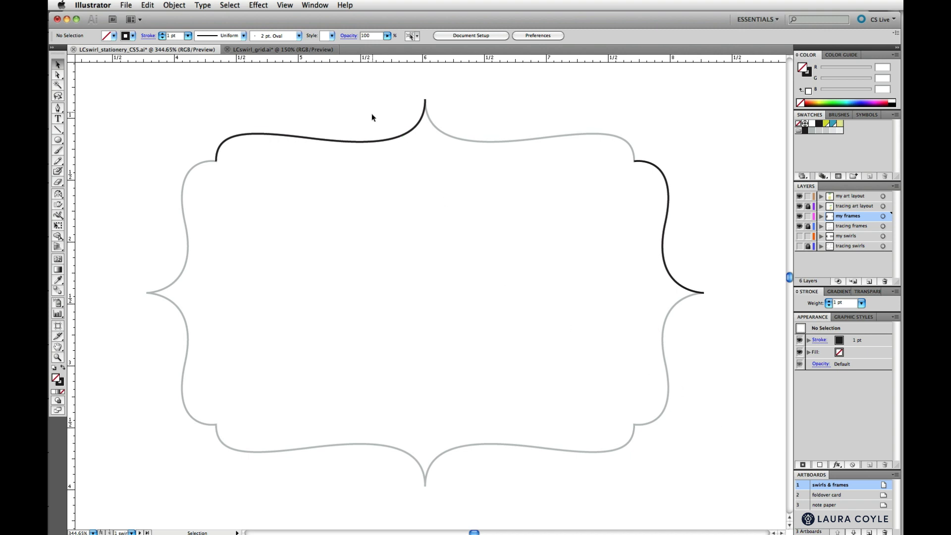
left_click_drag(371, 116, 370, 163)
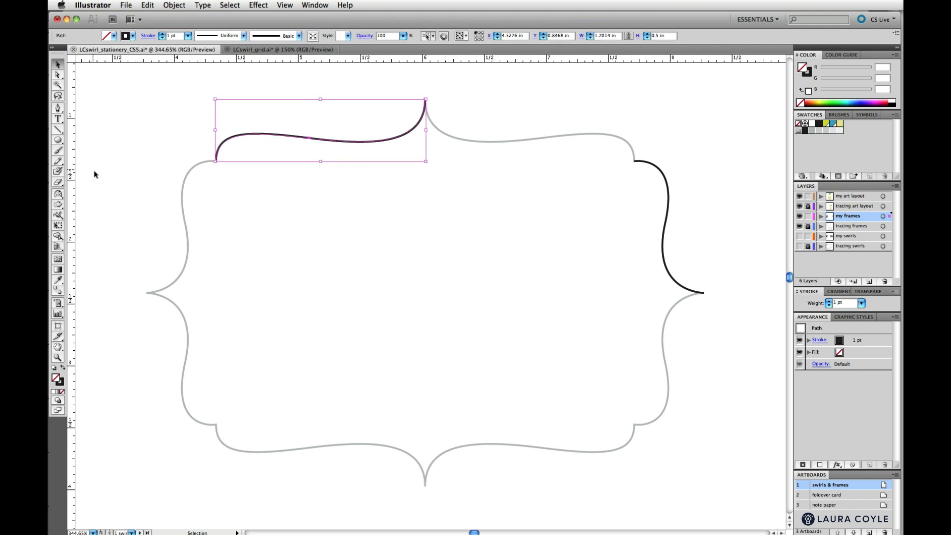
double_click(58, 195)
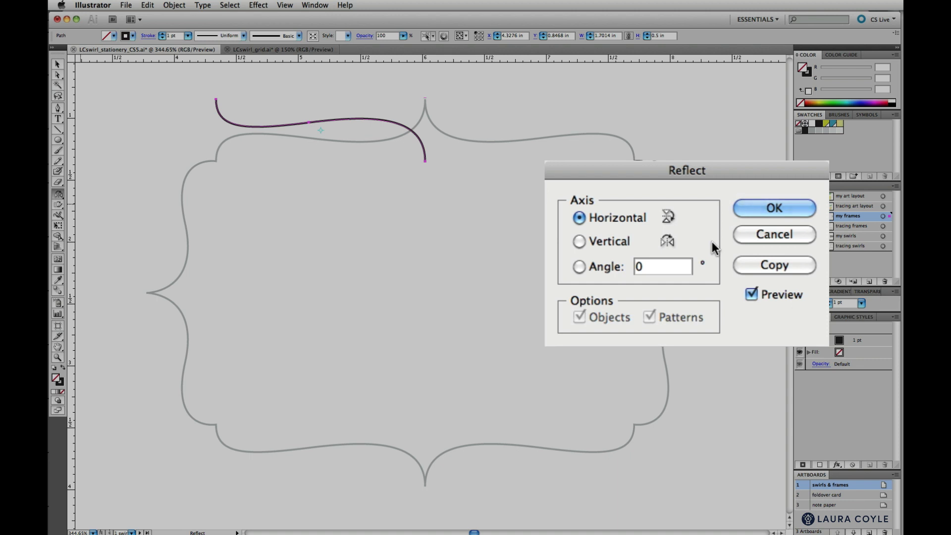
left_click(579, 242)
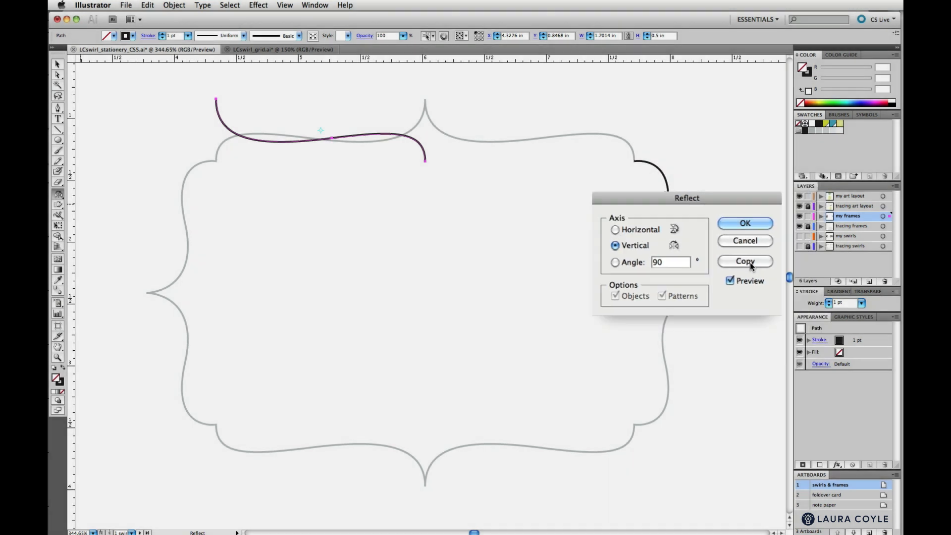
left_click(745, 261)
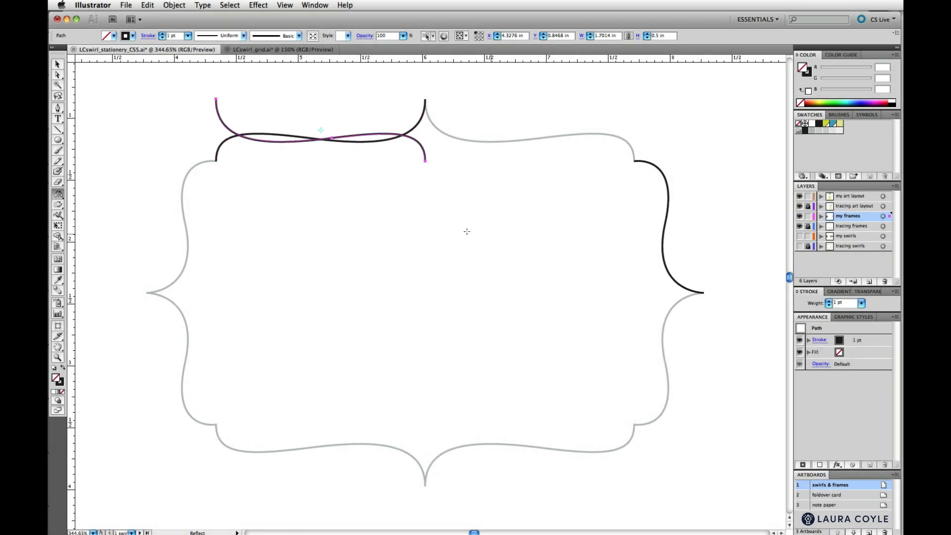
Move the reflected copy horizontally so its end anchor snaps to the original curve's peak, completing the frame's top edge.
key("v")
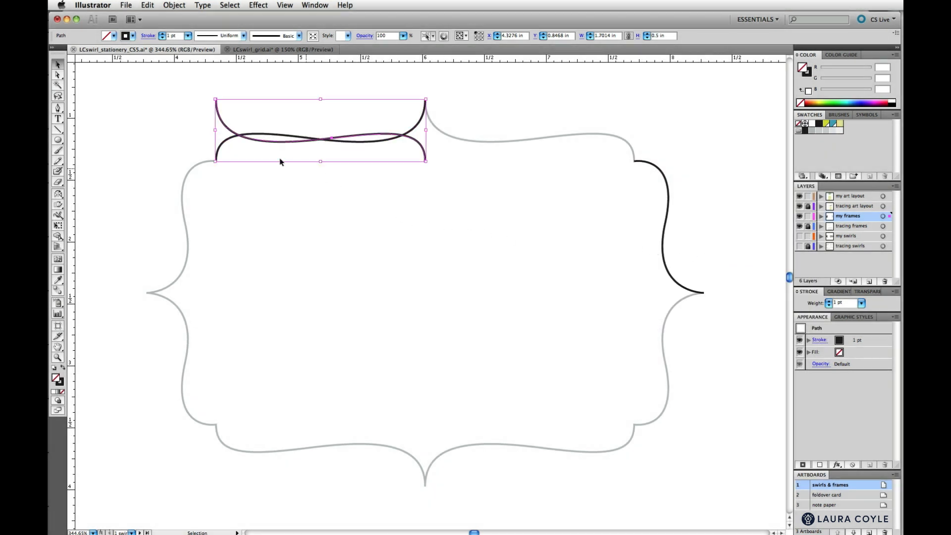
left_click(227, 109)
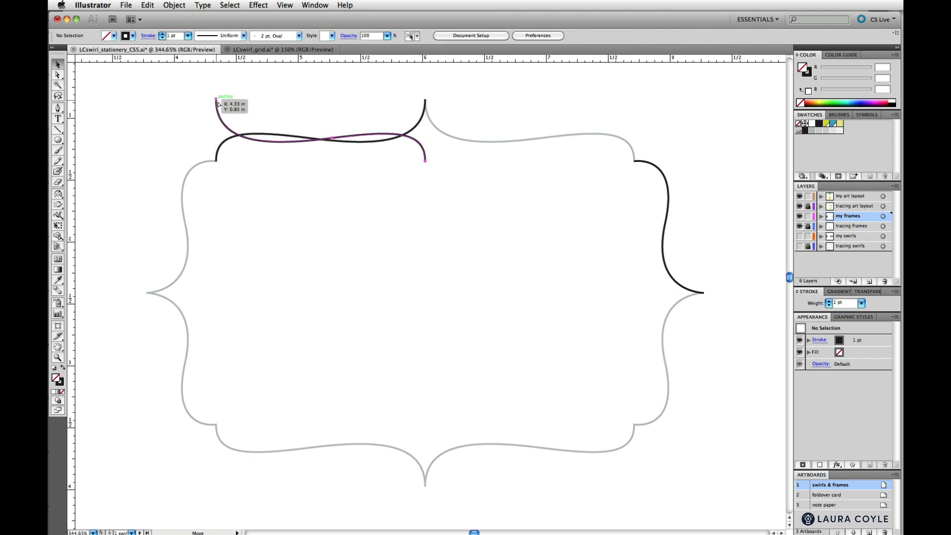
left_click_drag(216, 101, 426, 101)
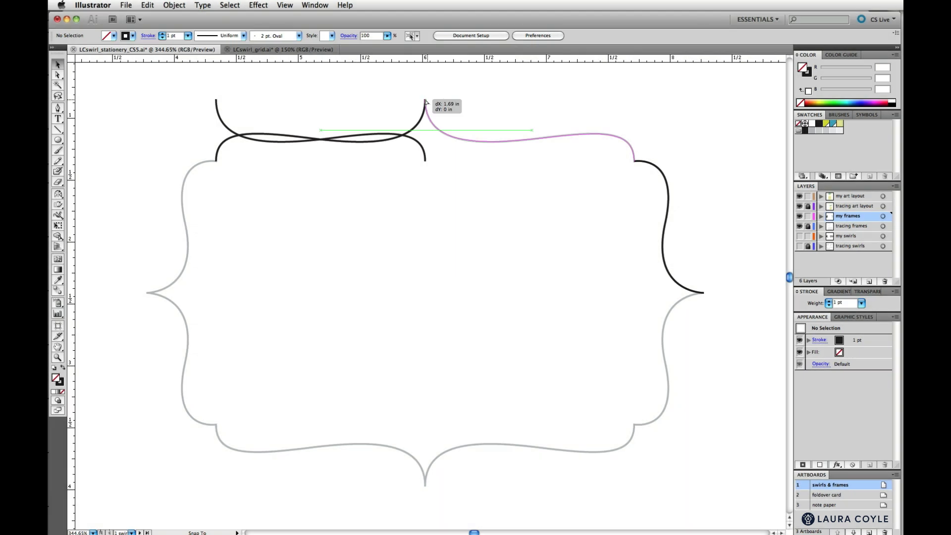
left_click_drag(426, 102, 425, 102)
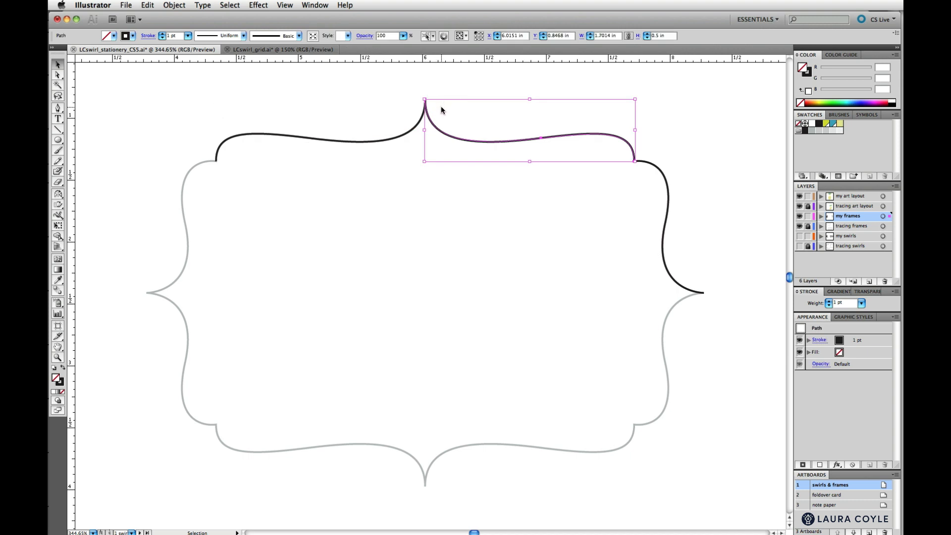
left_click(441, 106)
Join the two top curves at their shared peak into one path.
left_click_drag(405, 86, 451, 112)
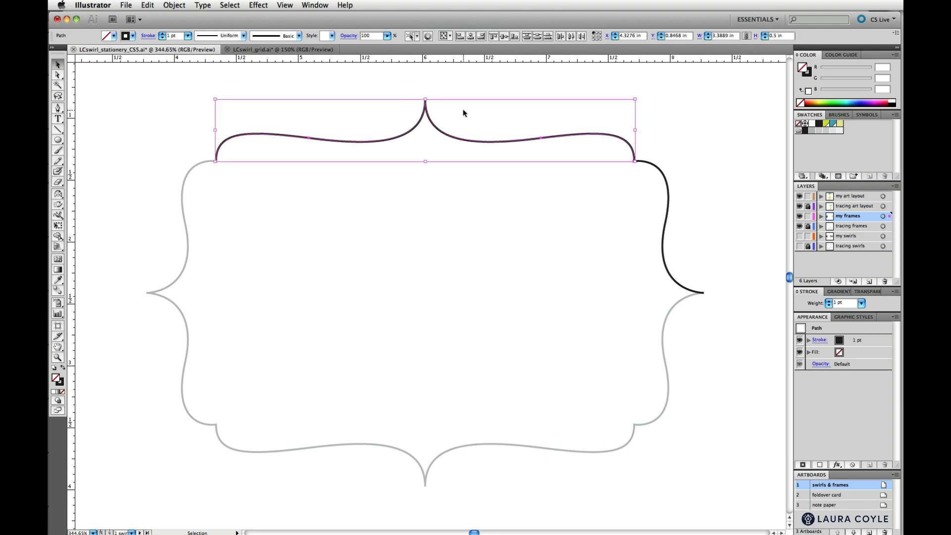
key("super+j")
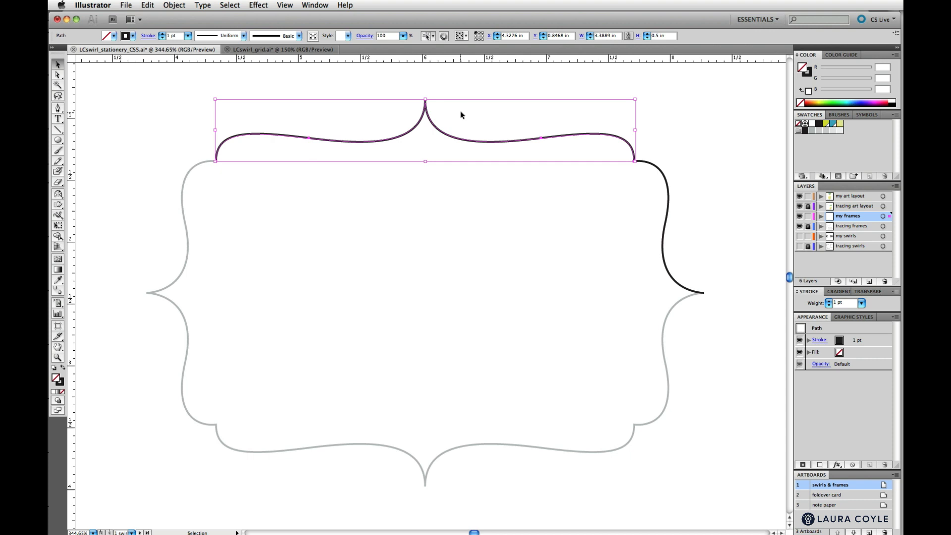
left_click(456, 113)
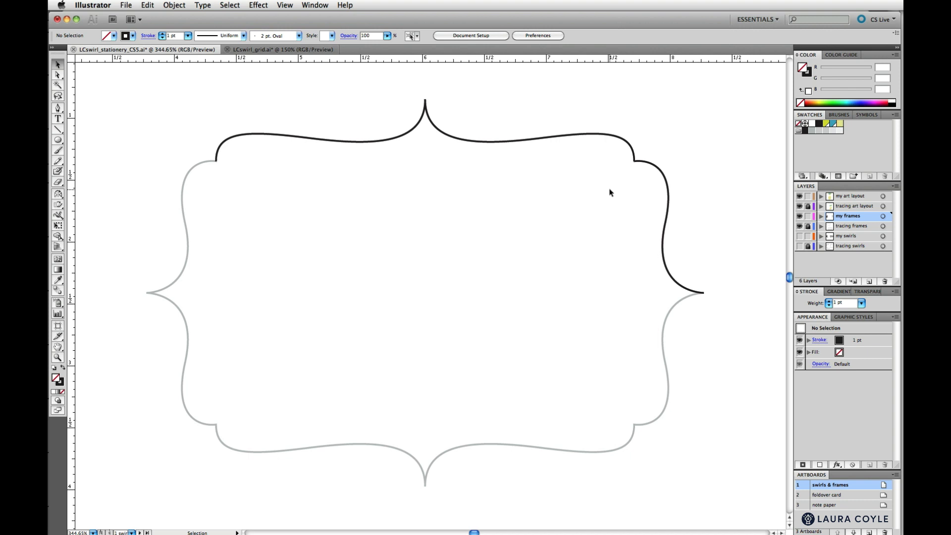
Reflect a copy of the upper-right curve across the horizontal axis about its outer tip to form the frame's lower-right side.
left_click(666, 215)
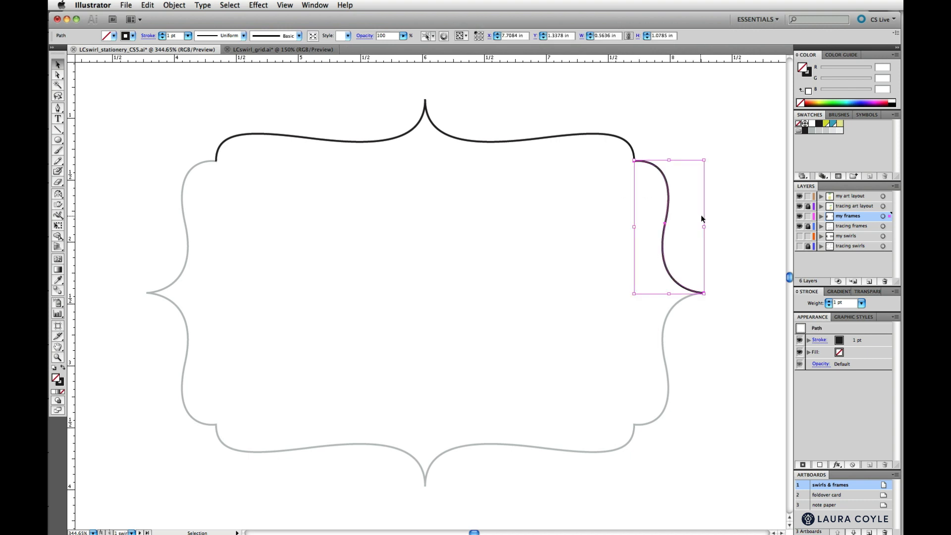
left_click(58, 197)
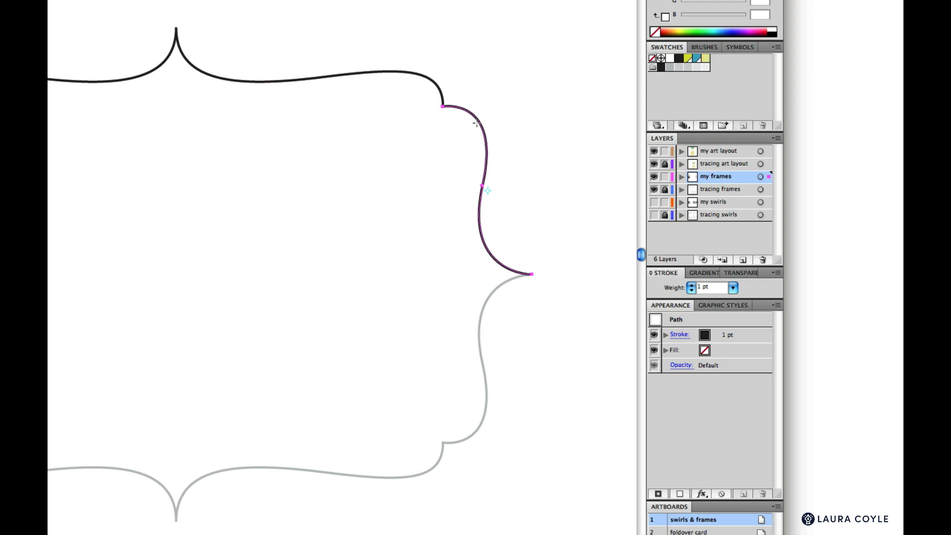
left_click_drag(510, 191, 517, 210)
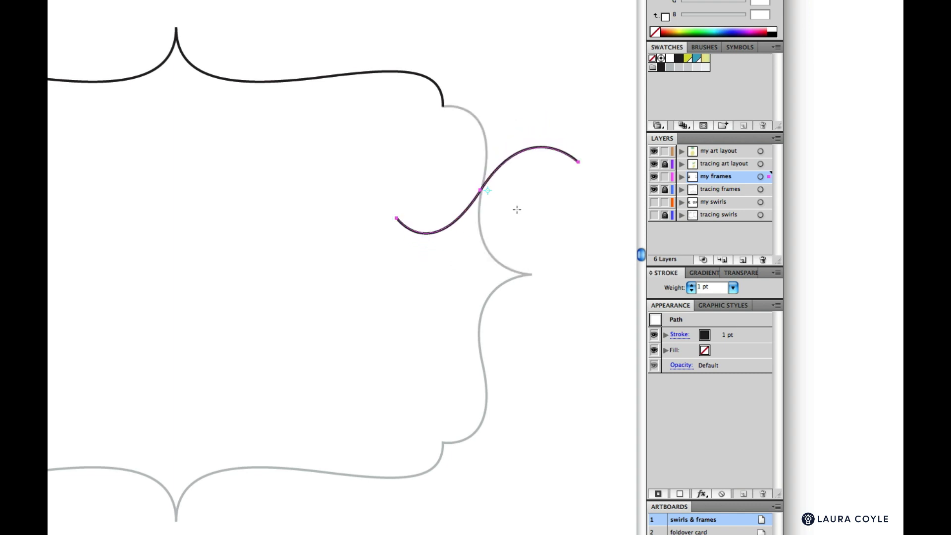
key("super+z")
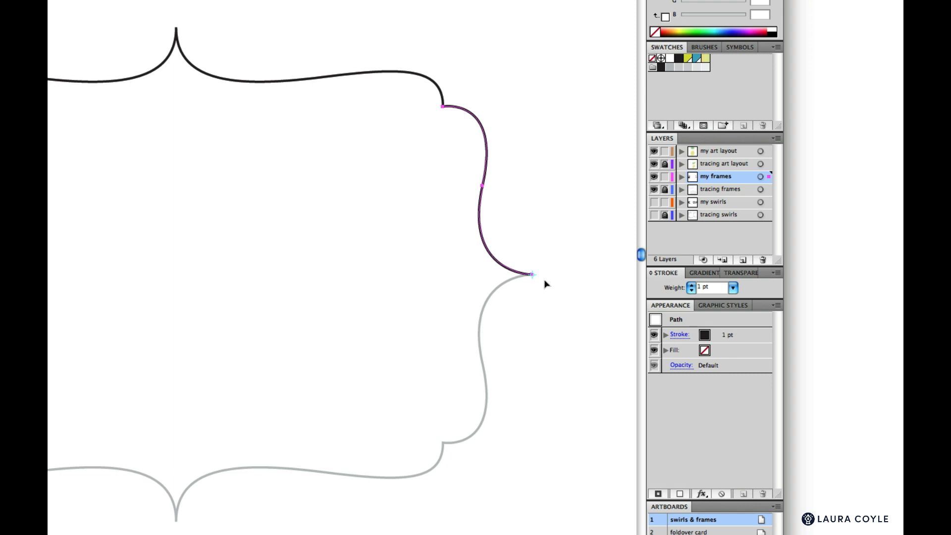
left_click_drag(545, 284, 549, 242)
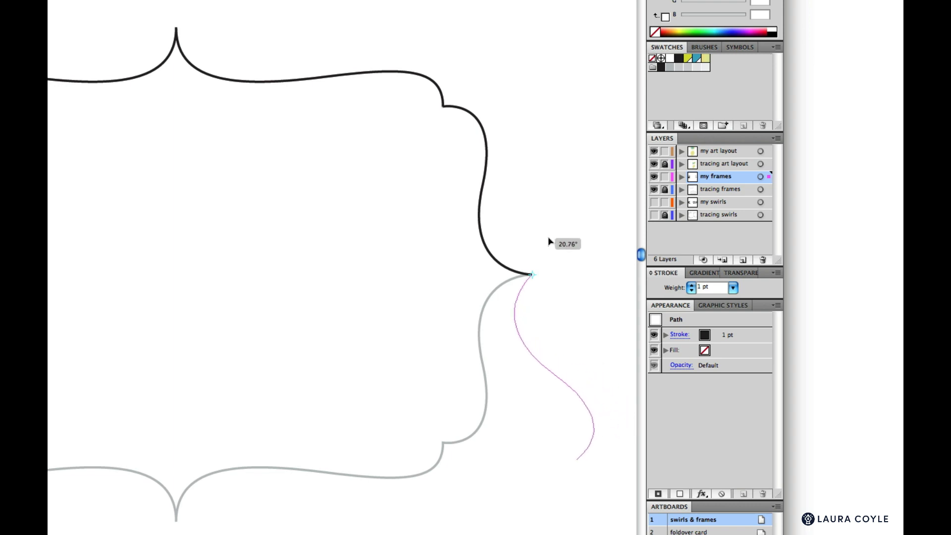
left_click_drag(549, 241, 551, 247)
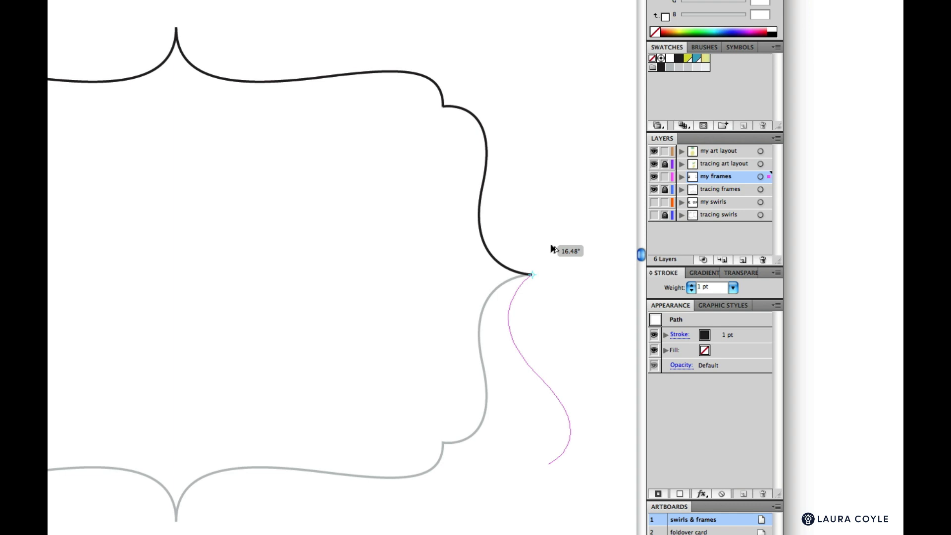
mouse_move(551, 248)
left_mouse_down()
mouse_move(560, 267)
mouse_move(539, 245)
mouse_move(549, 250)
left_mouse_up()
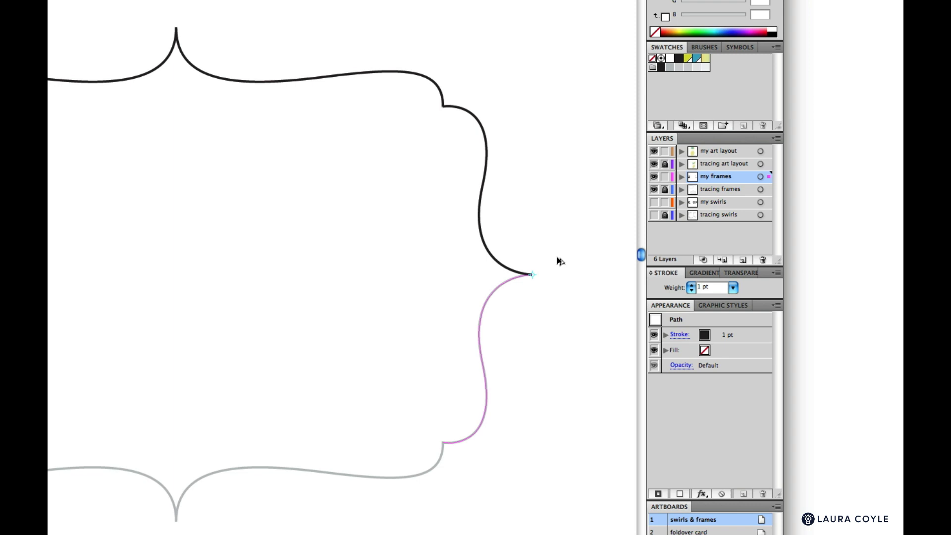
left_click_drag(557, 257, 559, 257)
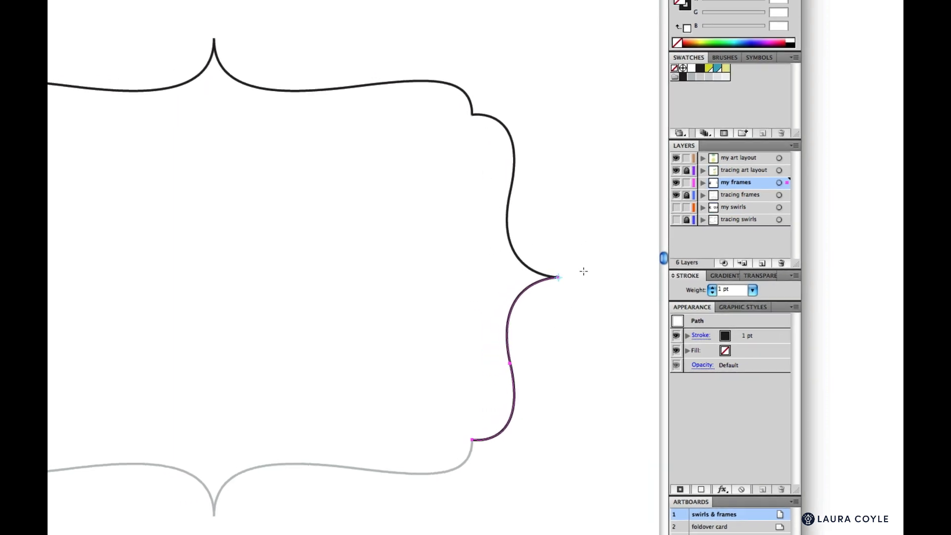
Join the upper-right and lower-right curves at their shared outer tip into one path.
key("v")
left_click_drag(663, 275, 697, 307)
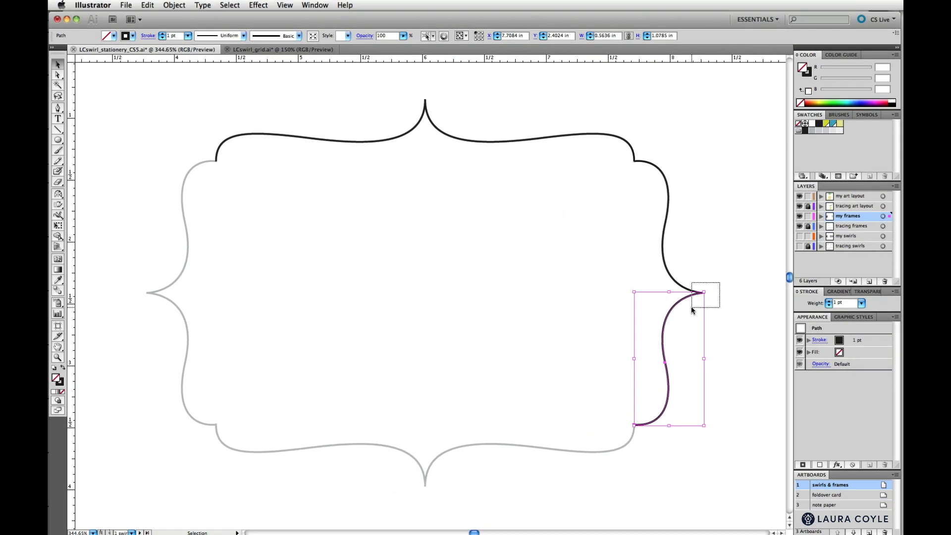
key("a")
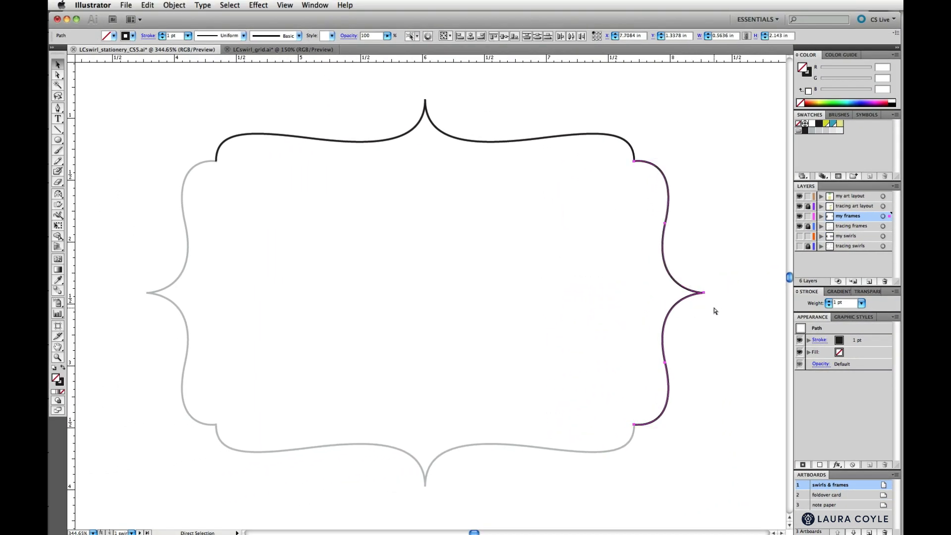
key("v")
left_click(715, 311)
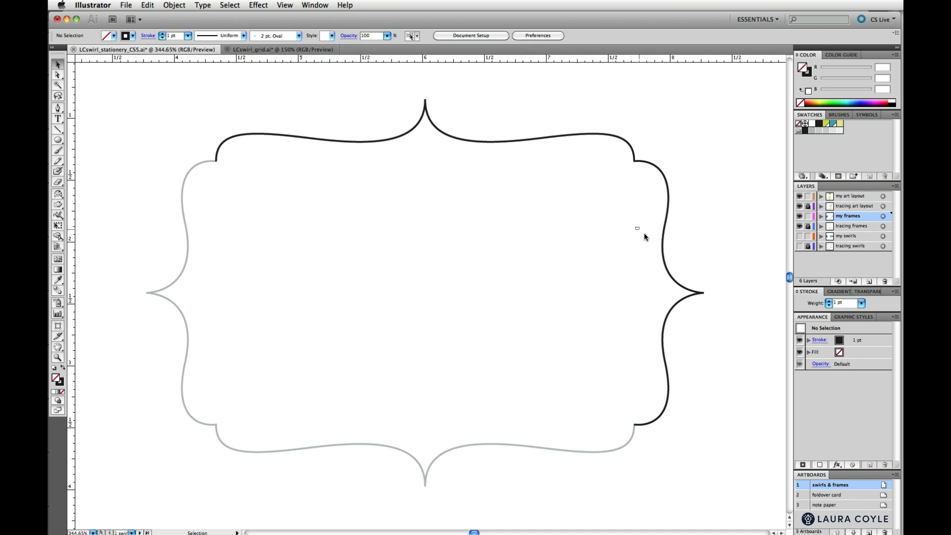
Reflect a copy of the joined right side across the vertical axis about the frame's top peak to form the left side.
left_click(663, 235)
left_click(57, 195)
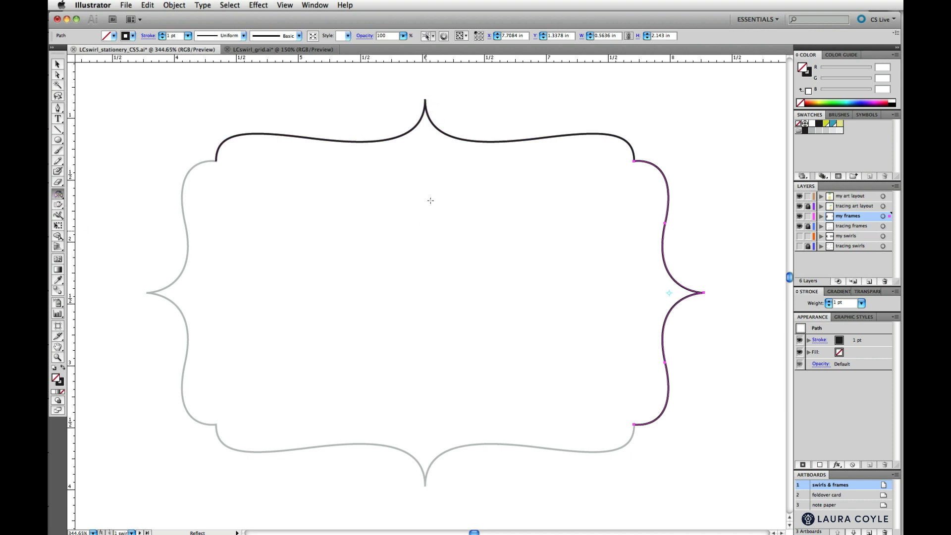
left_click(425, 99)
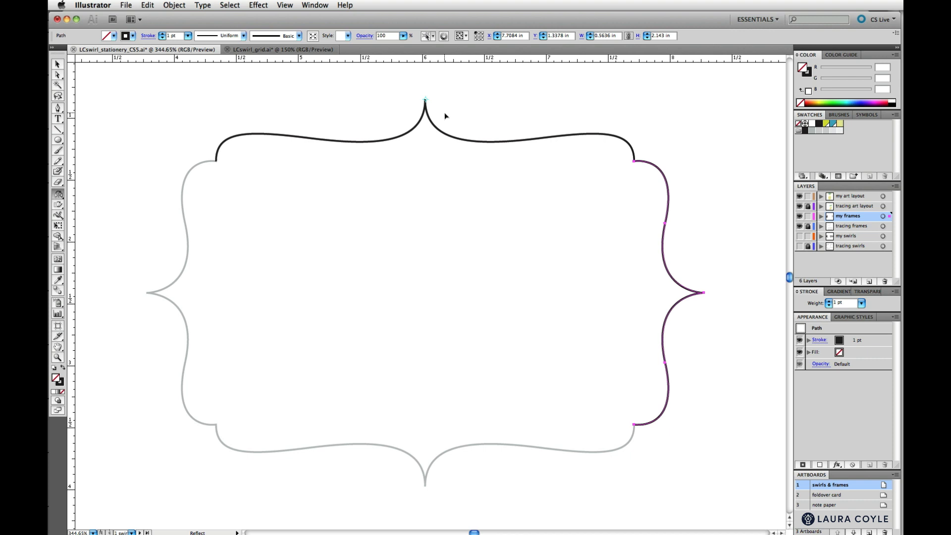
left_click_drag(446, 117, 327, 188)
key("alt")
key("shift")
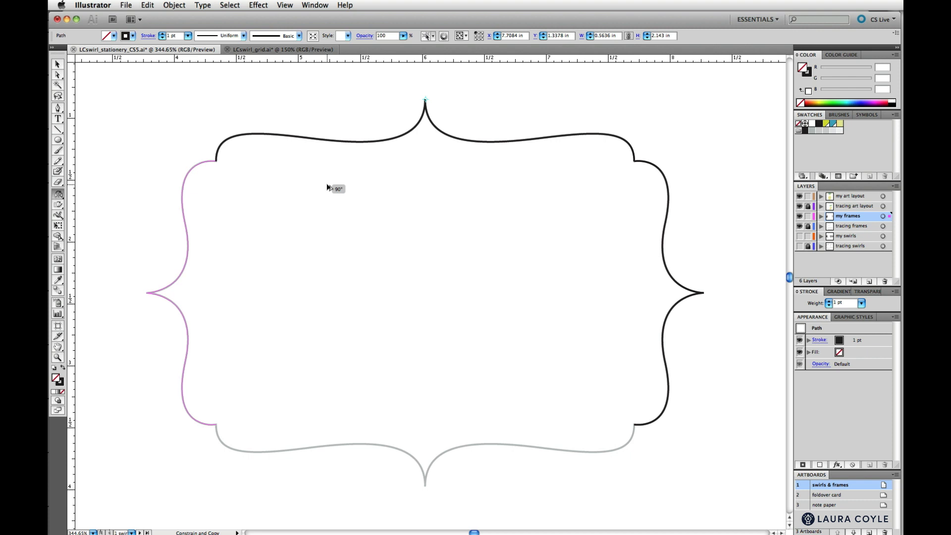
left_click_drag(327, 187, 327, 188)
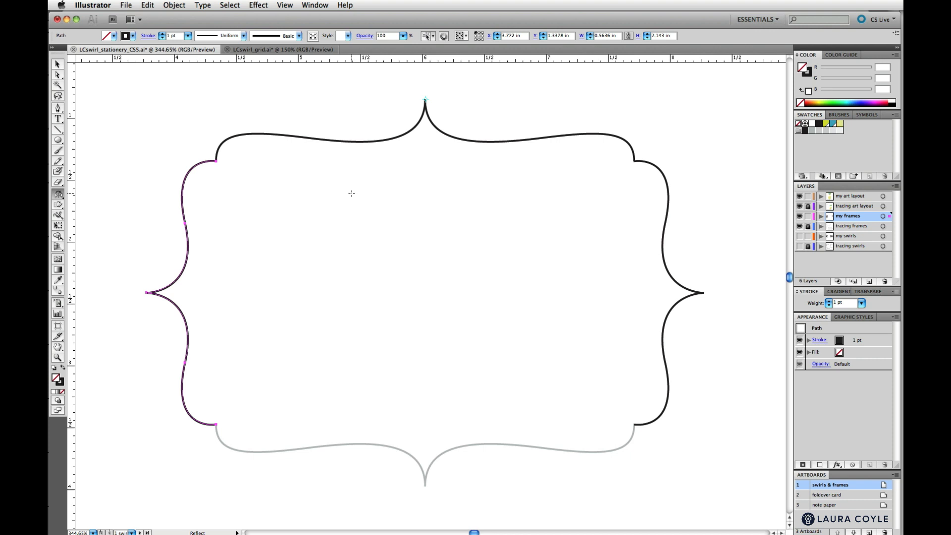
Reflect a copy of the frame's top edge across the horizontal axis about the left side's outer tip to form the bottom edge.
key("v")
left_click_drag(340, 119, 360, 161)
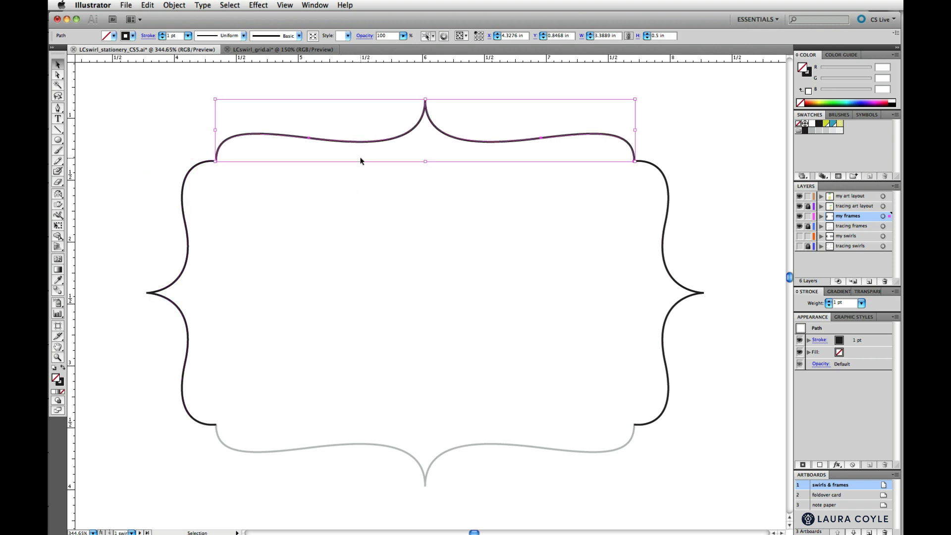
left_click(60, 196)
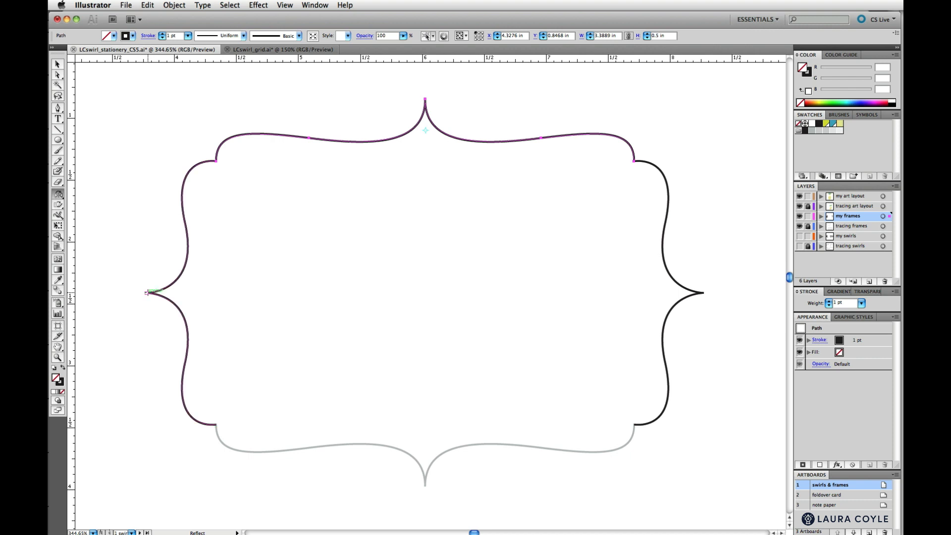
left_click(146, 293)
left_click_drag(148, 293, 223, 286)
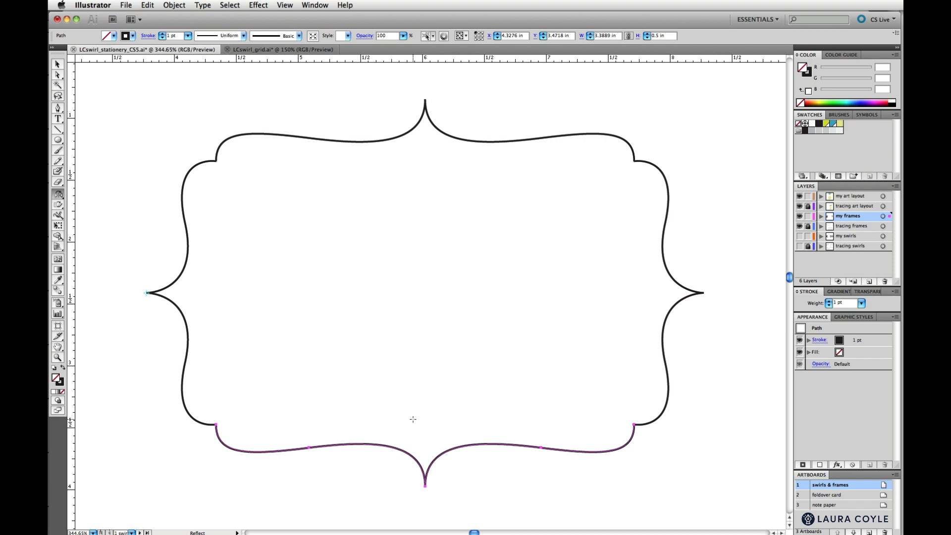
key("v")
left_click(376, 466)
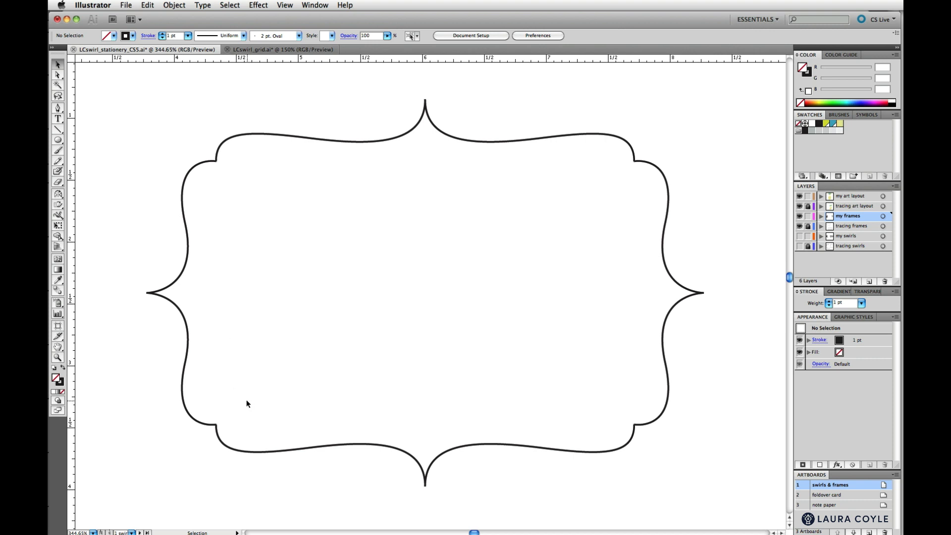
Select all four sides of the frame and join them into one closed path.
left_click_drag(132, 85, 666, 483)
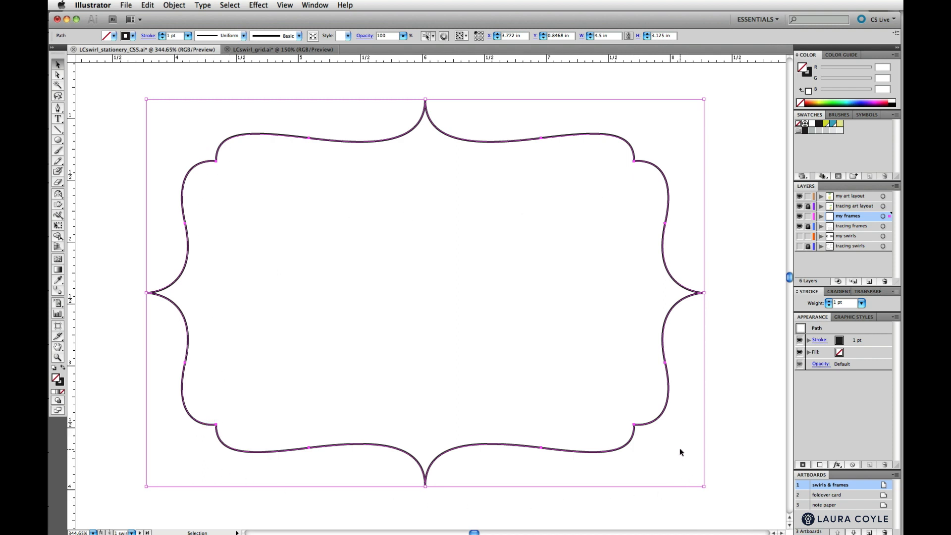
left_click(653, 431)
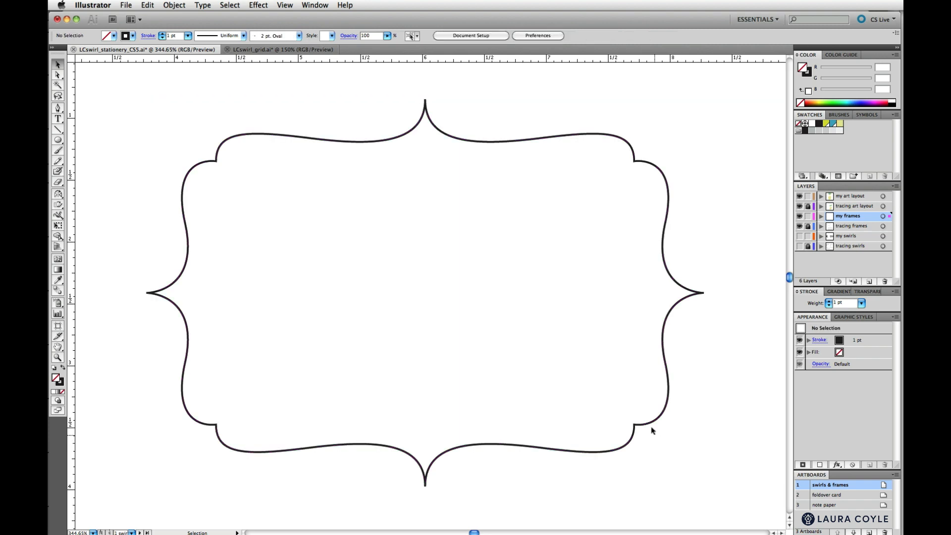
left_click_drag(653, 426, 700, 423)
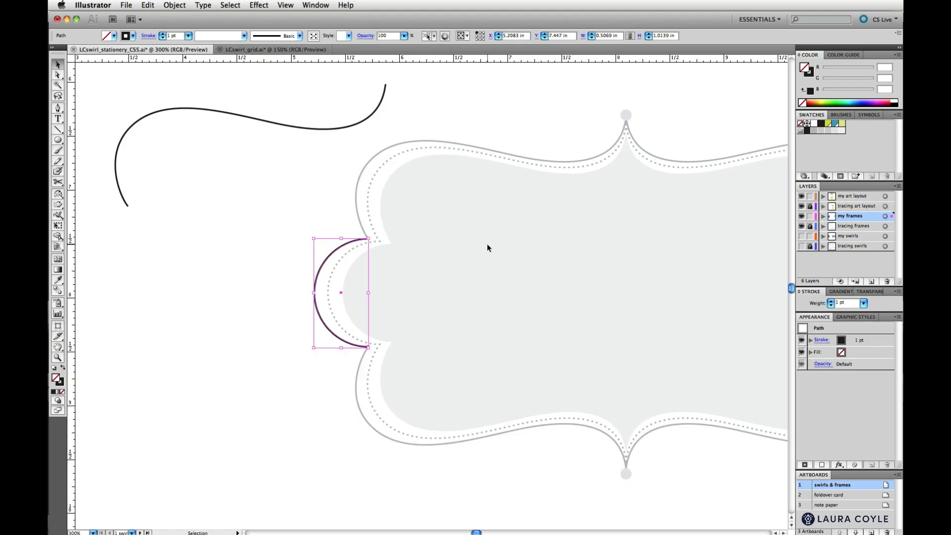
Snap the long curve onto the second frame guide's upper-left edge, with its lower end on the half circle's upper anchor.
left_click_drag(127, 209, 368, 240)
left_click(287, 247)
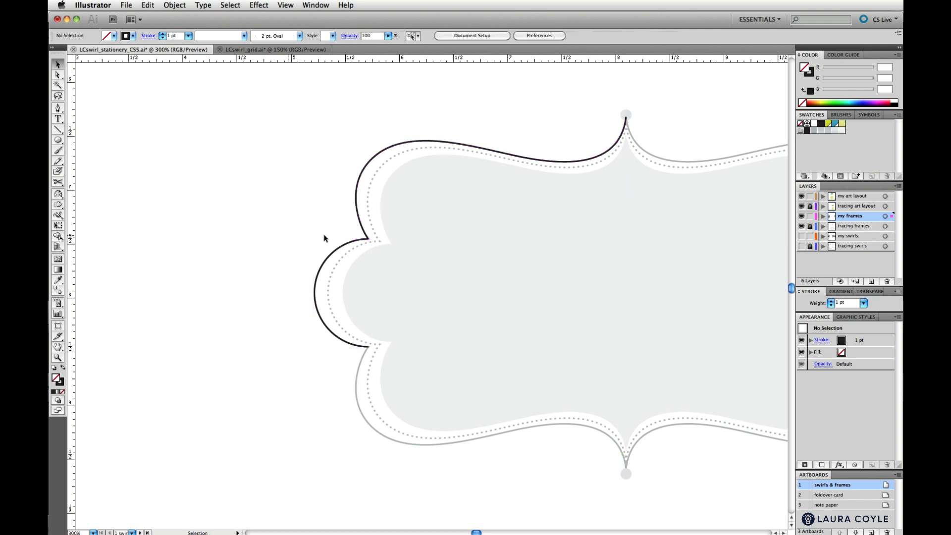
Reflect a copy of the second frame's upper-left curve across the vertical axis about its peak anchor to form the upper-right edge.
left_click_drag(549, 261, 366, 261)
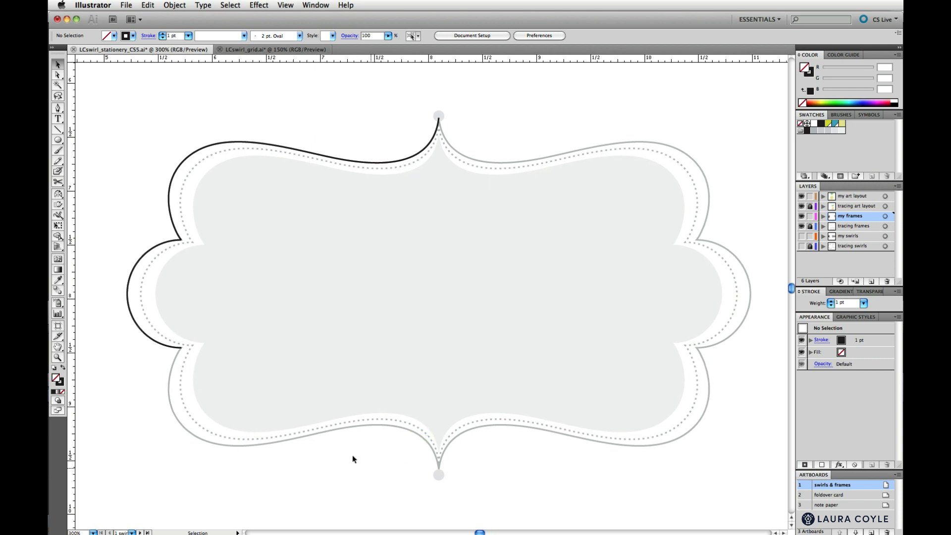
left_click_drag(351, 148, 361, 171)
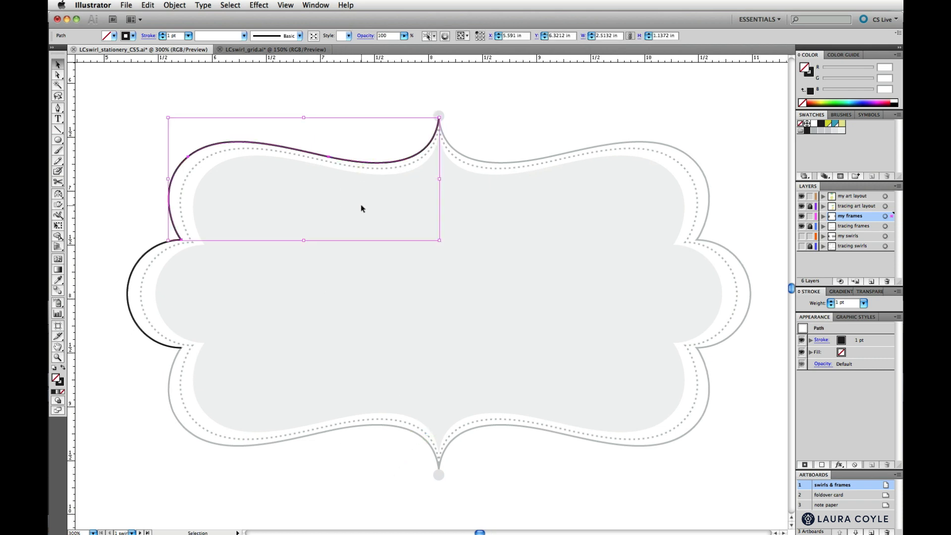
left_click(58, 194)
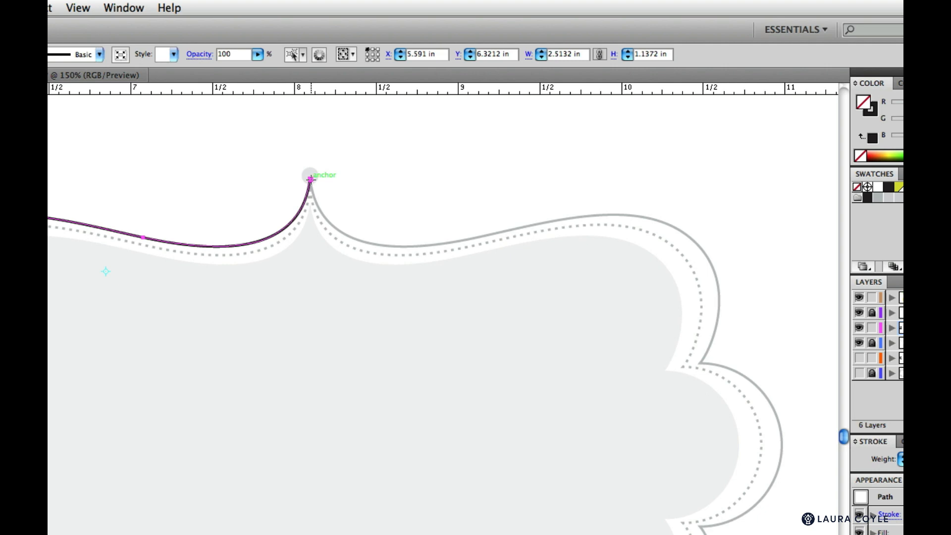
left_click(311, 179)
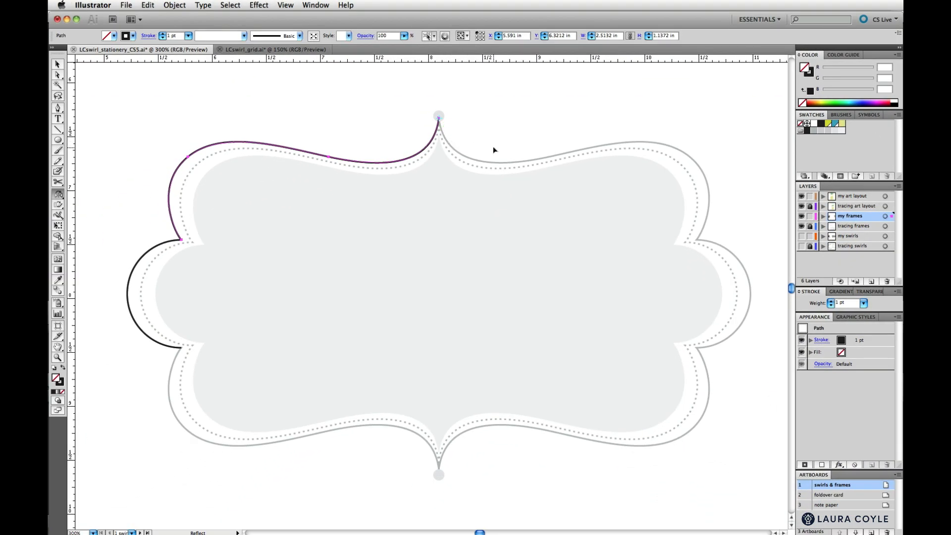
left_click_drag(493, 149, 381, 160)
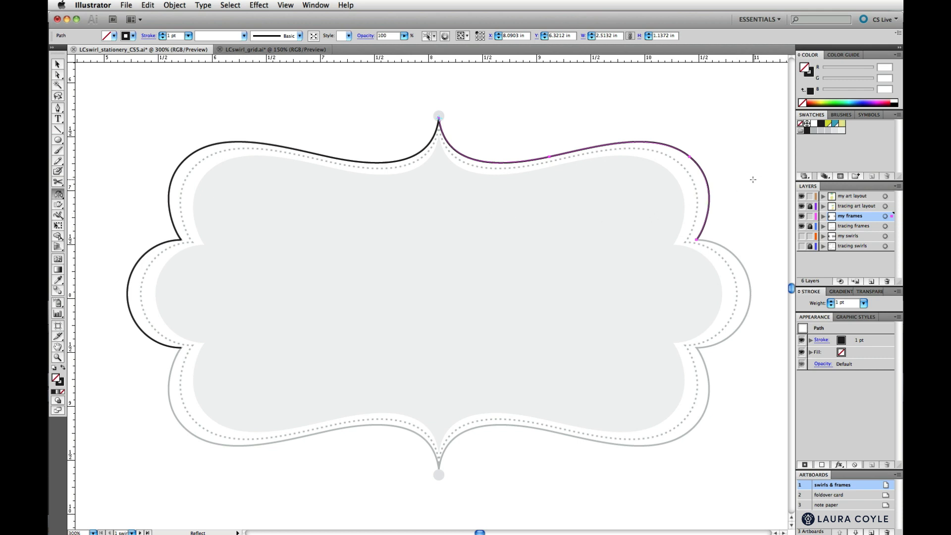
Join the second frame's two top curves at their shared peak into one path.
key("v")
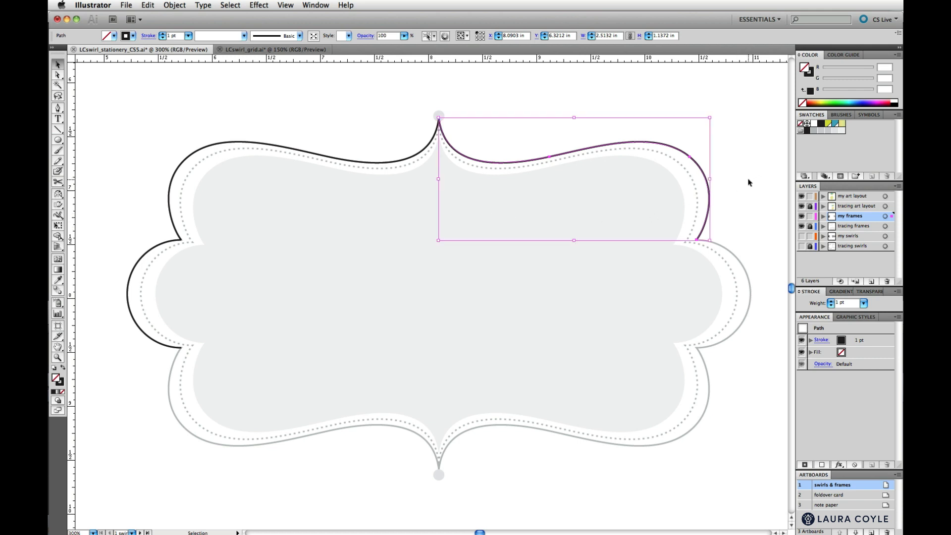
left_click_drag(413, 109, 479, 142)
key("super+j")
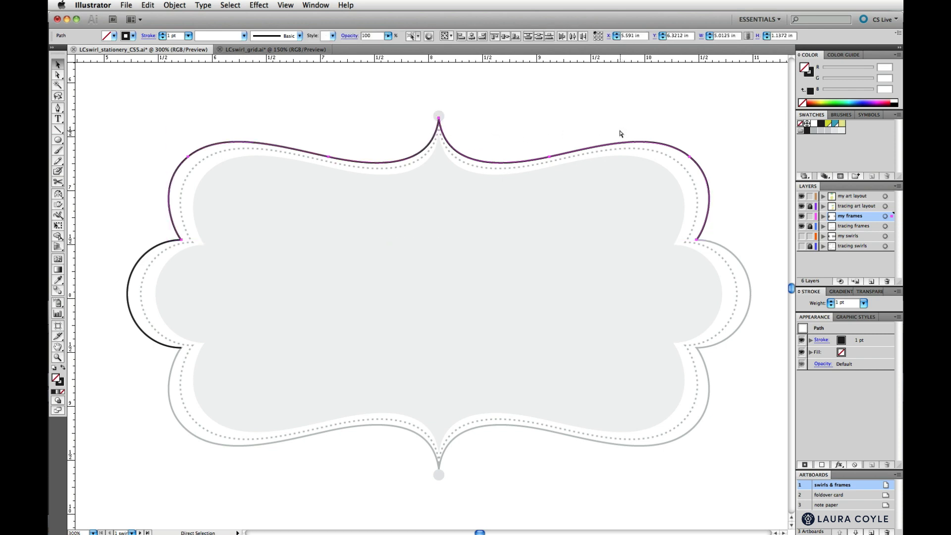
left_click(620, 129)
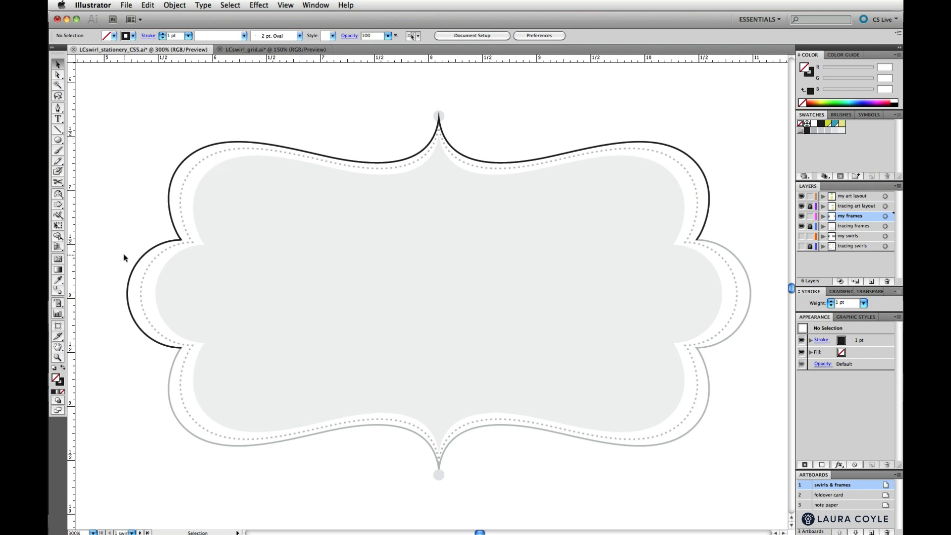
Reflect a copy of the second frame's left half circle across the vertical axis about the top peak to form the right side.
left_click_drag(125, 256, 145, 279)
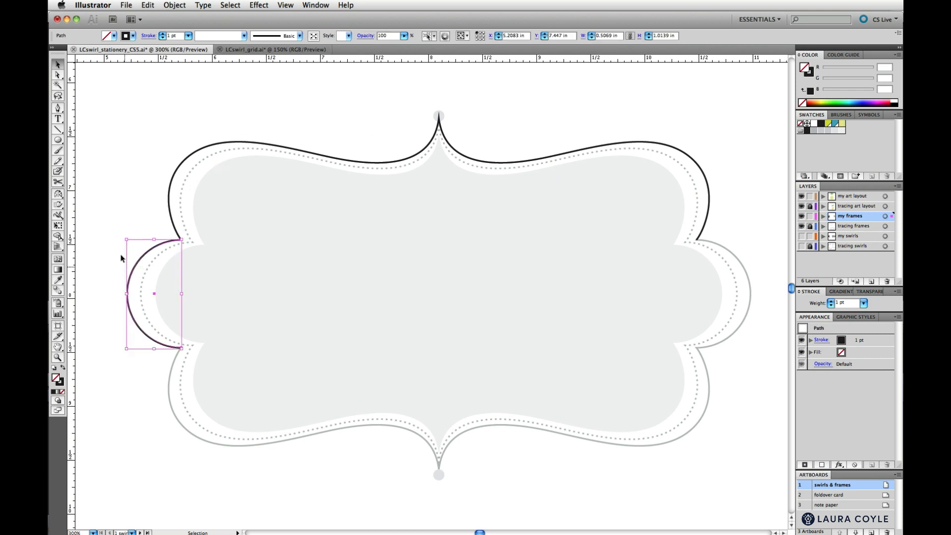
left_click(58, 195)
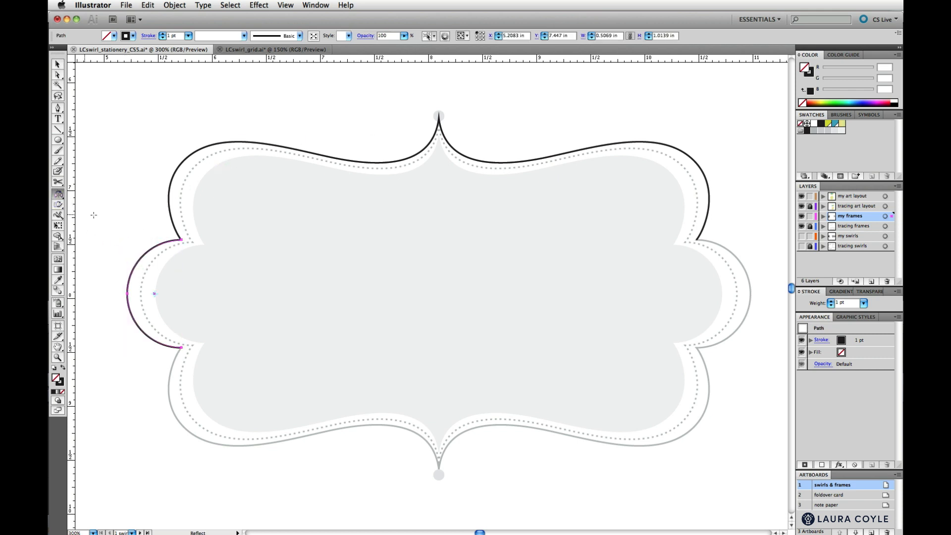
left_click(439, 113)
left_click_drag(463, 148, 382, 217)
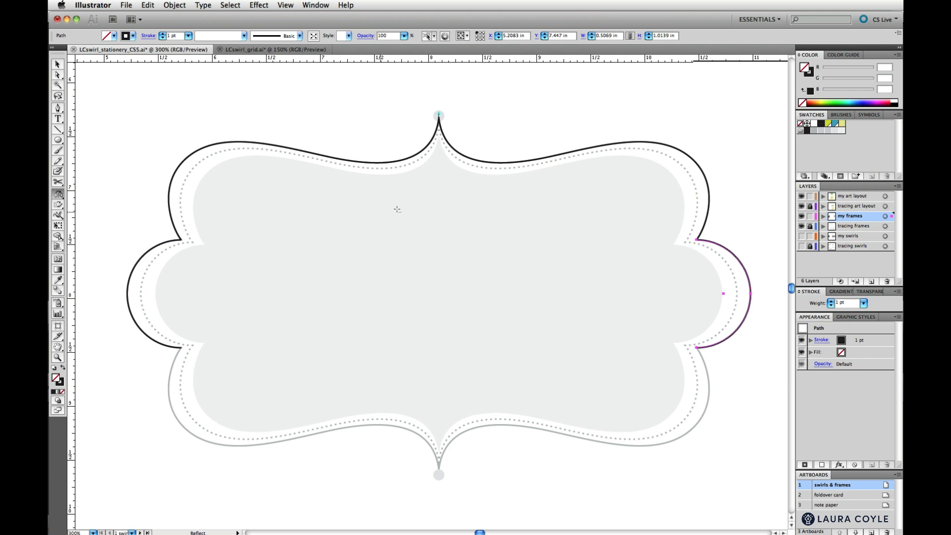
key("v")
left_click(756, 211)
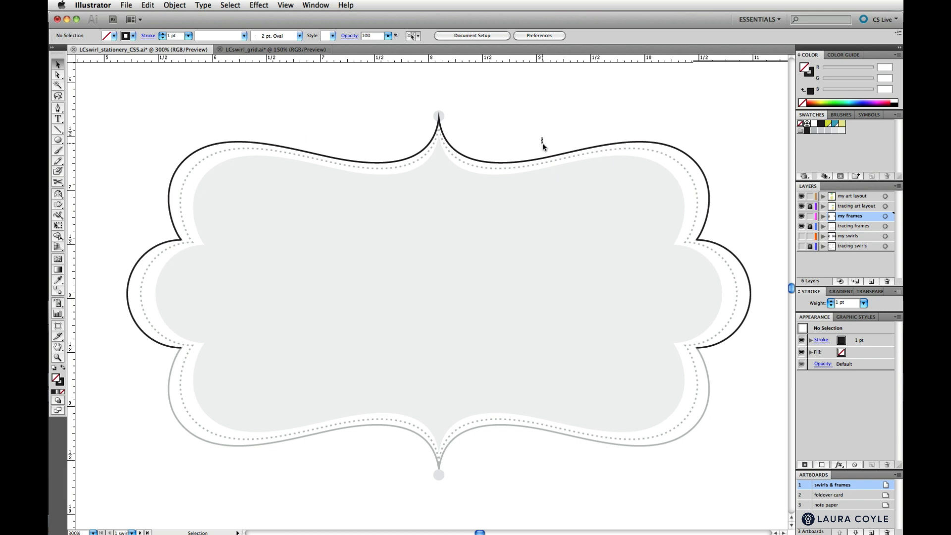
Reflect a copy of the second frame's top curve across the horizontal axis about the left half circle's middle anchor to form the bottom edge.
left_click_drag(543, 140, 553, 163)
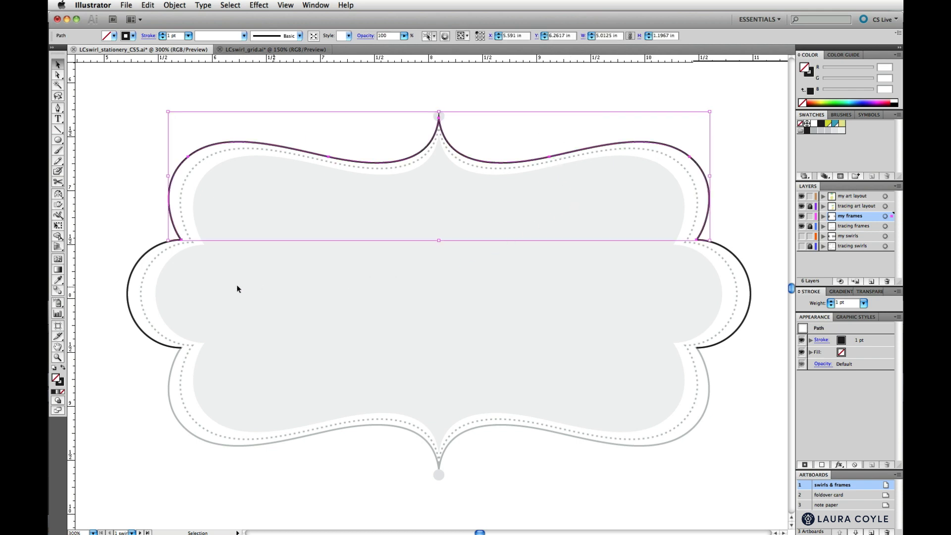
left_click(58, 194)
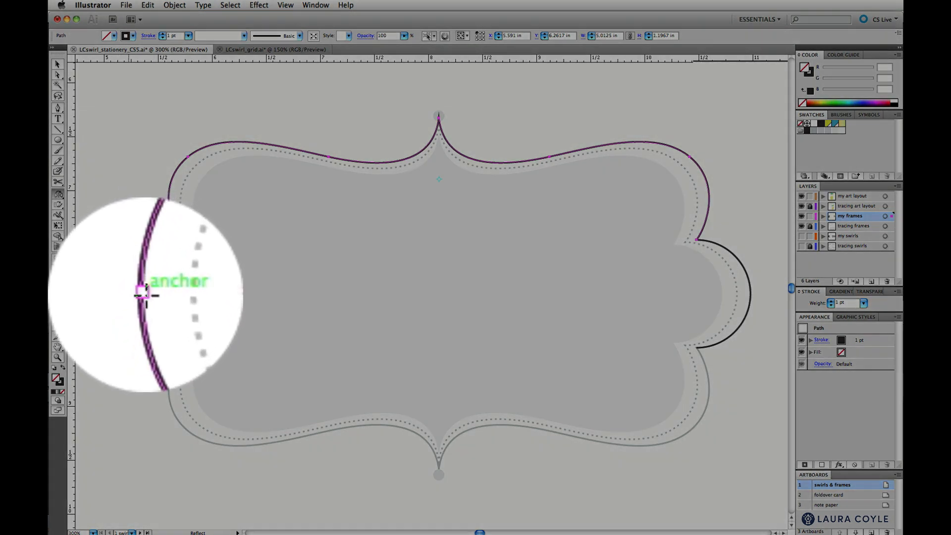
left_click(141, 292)
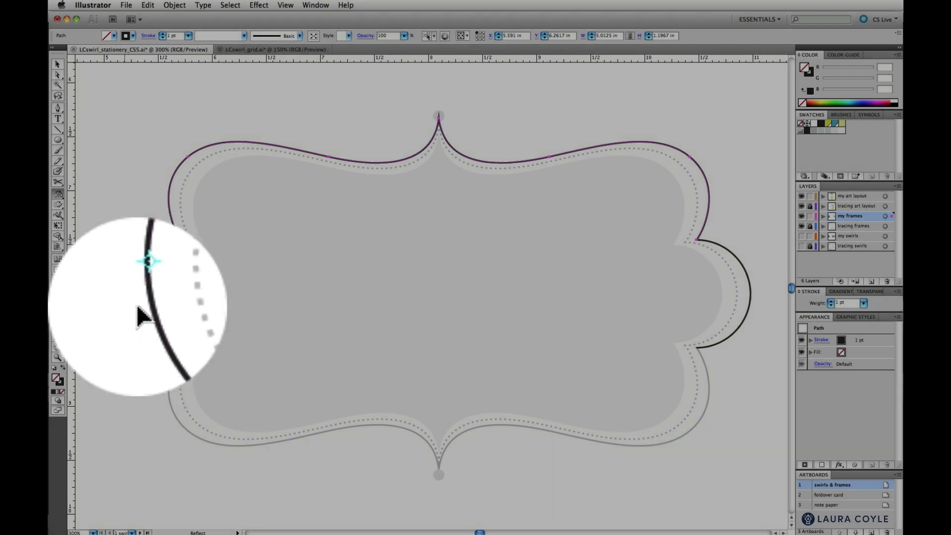
left_click_drag(126, 311, 127, 218)
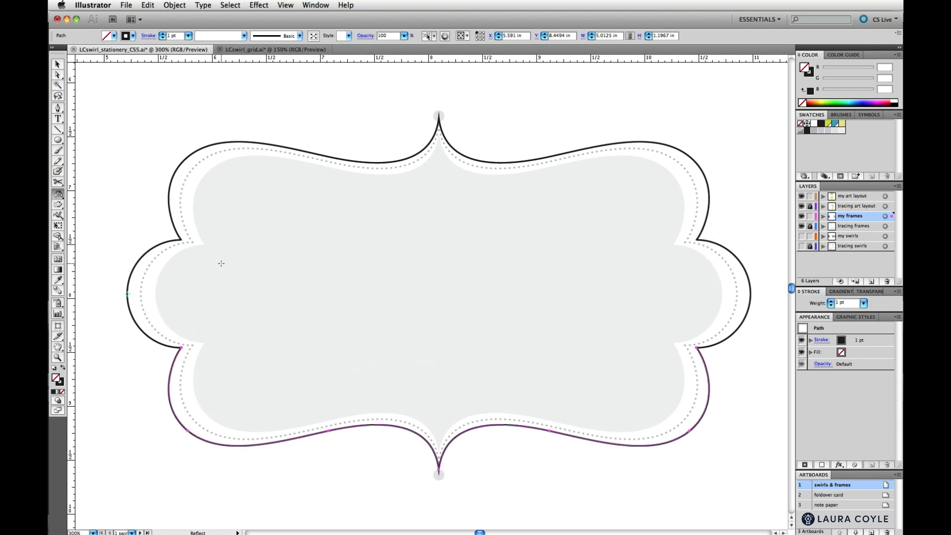
Join the second frame's top, bottom and side curves into one closed path.
key("v")
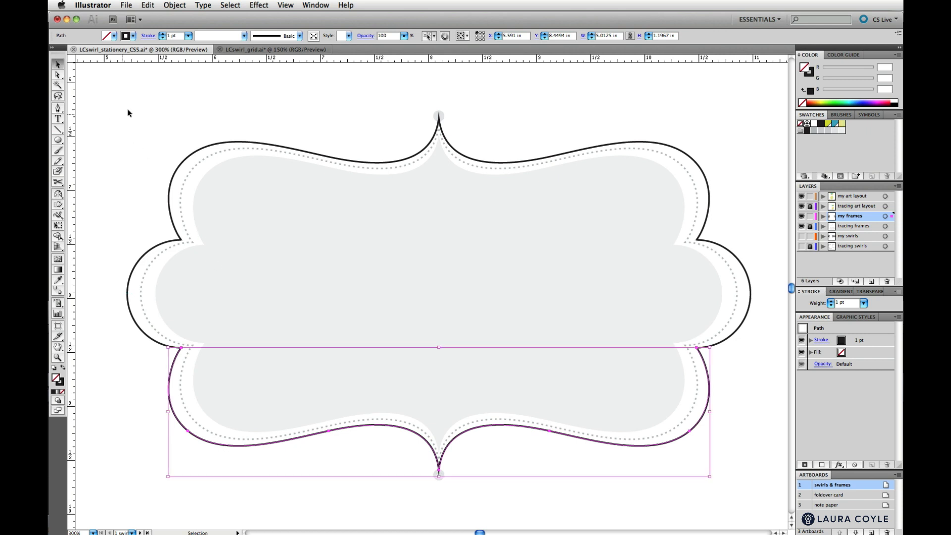
left_click_drag(131, 107, 724, 477)
key("super+j")
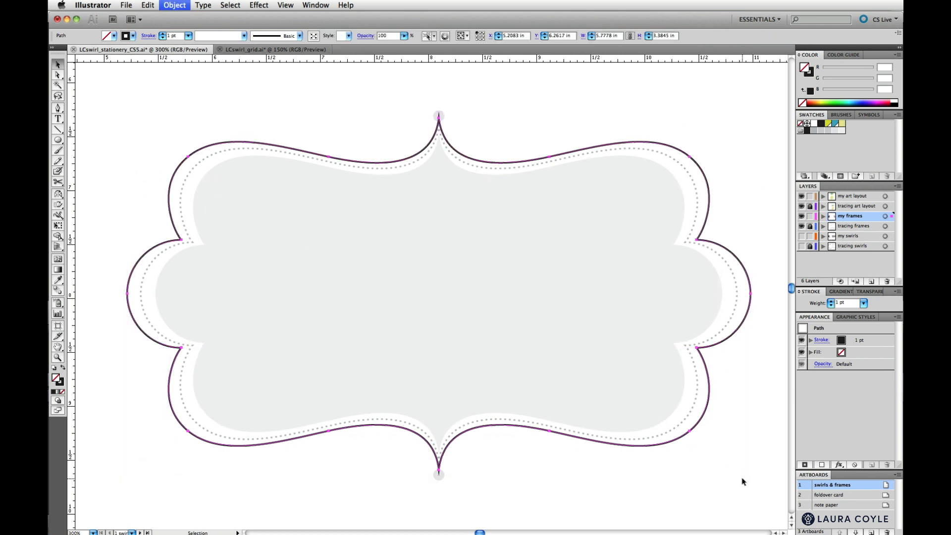
left_click(743, 484)
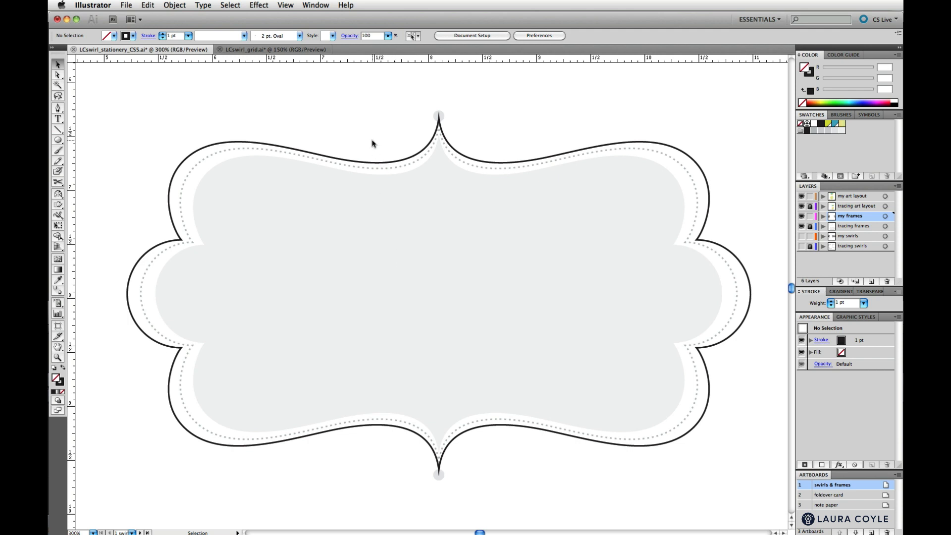
Paste two copies in front of the second frame, scaling them proportionally about the center to fit the dotted guide and the grey inner shape.
left_click_drag(372, 143, 379, 173)
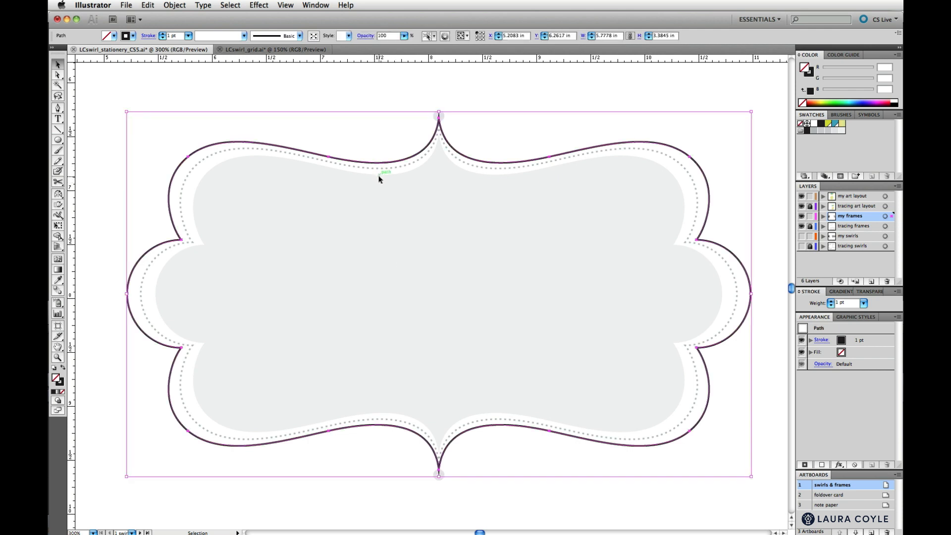
key("a")
key("v")
key("a")
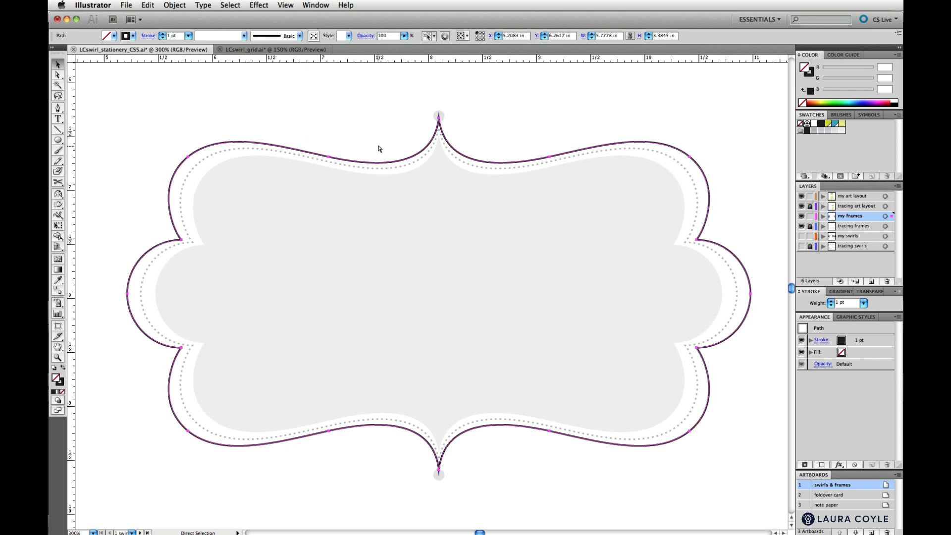
key("v")
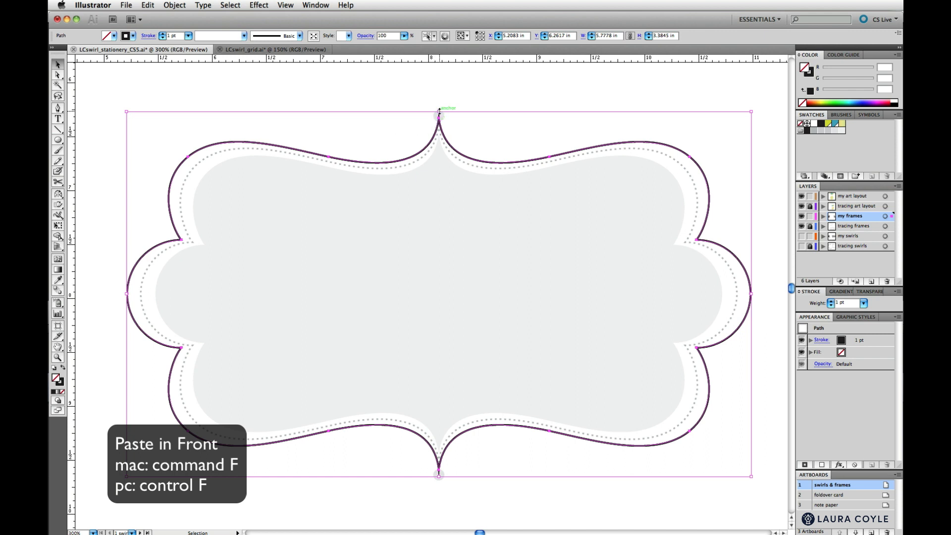
key("shift")
left_click_drag(439, 110, 439, 115)
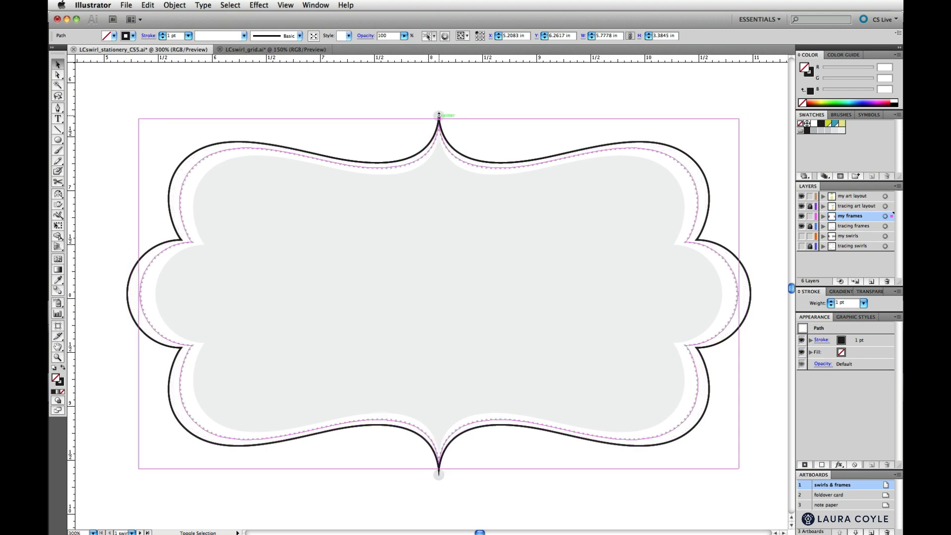
left_click_drag(439, 115, 439, 115)
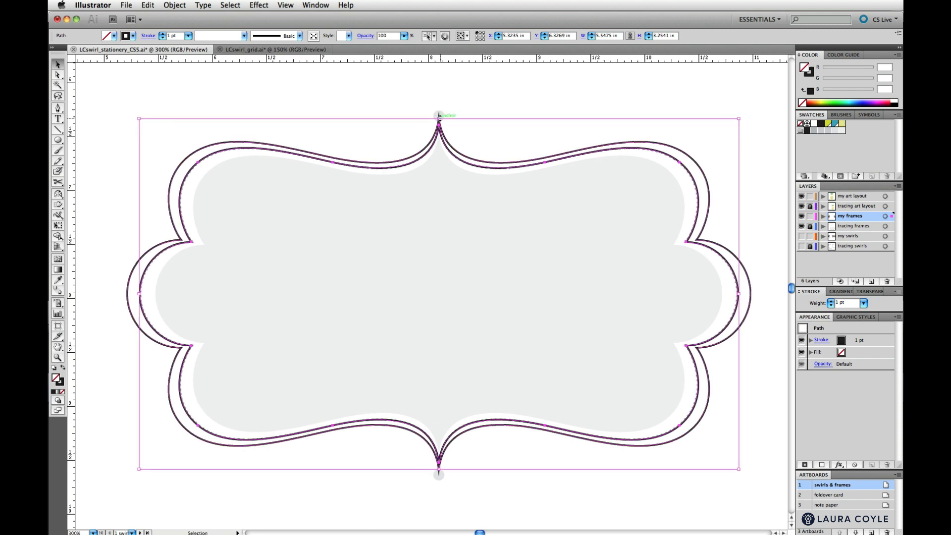
left_click_drag(439, 118, 439, 128)
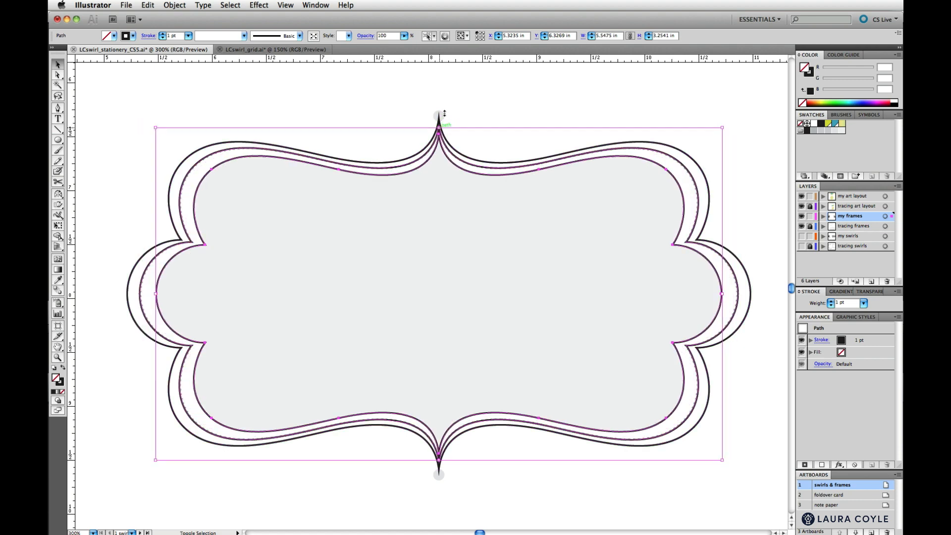